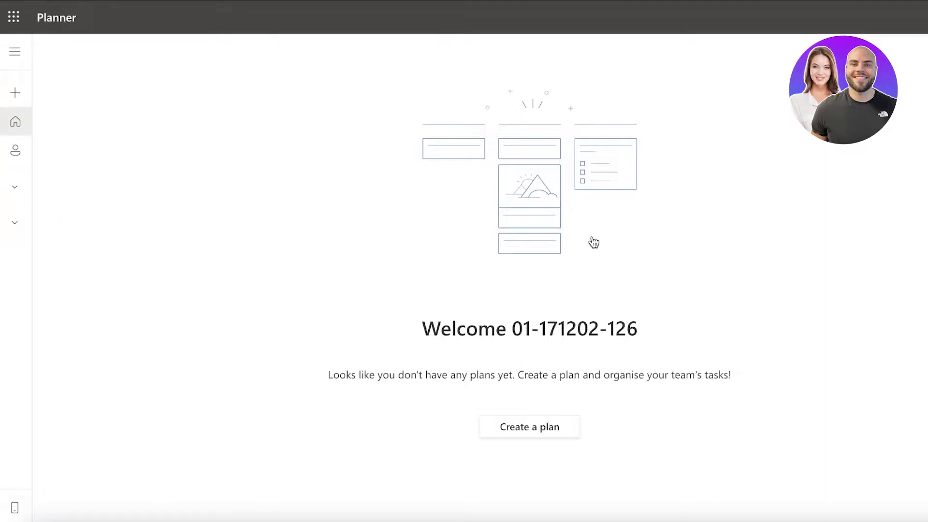
Start a new plan from the Project Management template and name it Marketing
{"action": "left_click", "coordinate": [537, 434]}
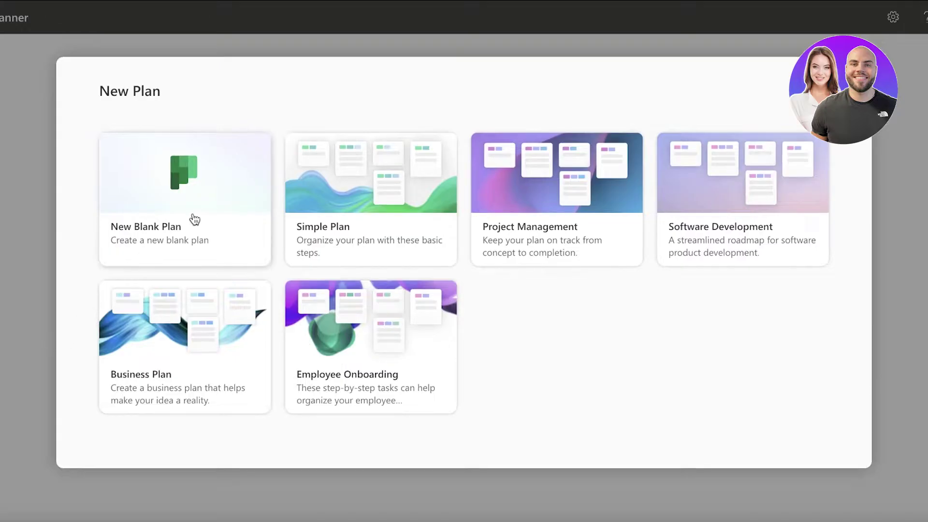
{"action": "left_click", "coordinate": [532, 169]}
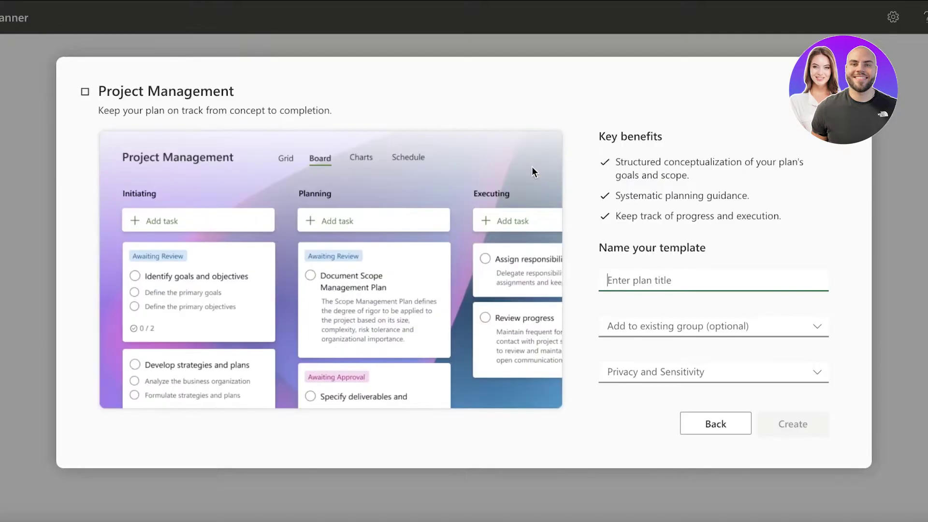
{"action": "type", "text": "Sample"}
{"action": "double_click", "coordinate": [700, 266]}
{"action": "double_click", "coordinate": [699, 274]}
{"action": "key", "text": "BackSpace"}
{"action": "type", "text": "A"}
Look through the existing groups that the new plan could be added to, without choosing one
{"action": "left_click", "coordinate": [721, 328]}
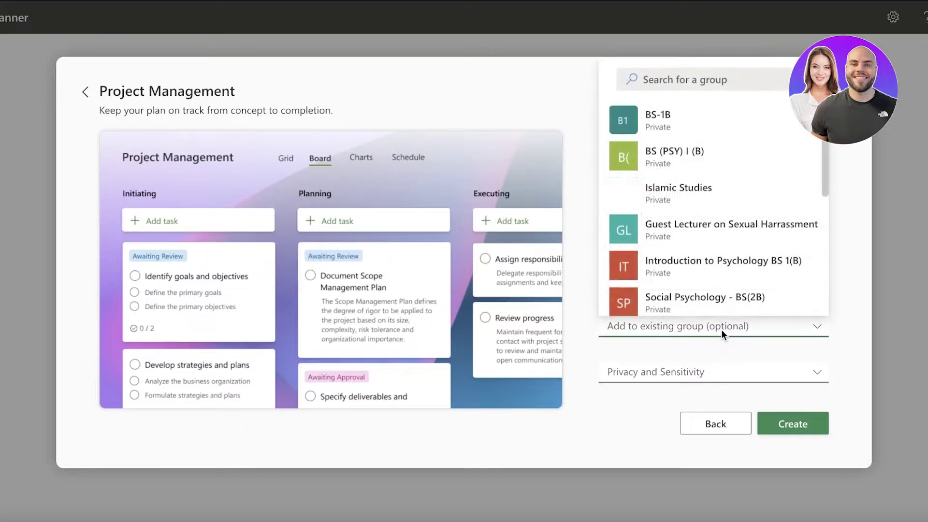
{"action": "left_click", "coordinate": [721, 329]}
{"action": "left_click", "coordinate": [721, 329]}
{"action": "scroll", "coordinate": [650, 164], "scroll_direction": "down", "scroll_amount": 5}
{"action": "scroll", "coordinate": [652, 163], "scroll_direction": "up", "scroll_amount": 3}
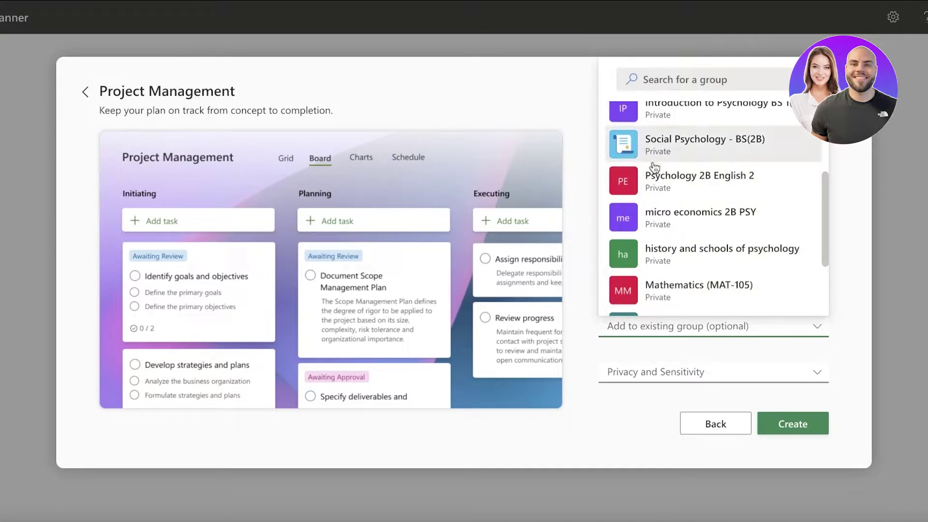
{"action": "scroll", "coordinate": [667, 290], "scroll_direction": "up", "scroll_amount": 3}
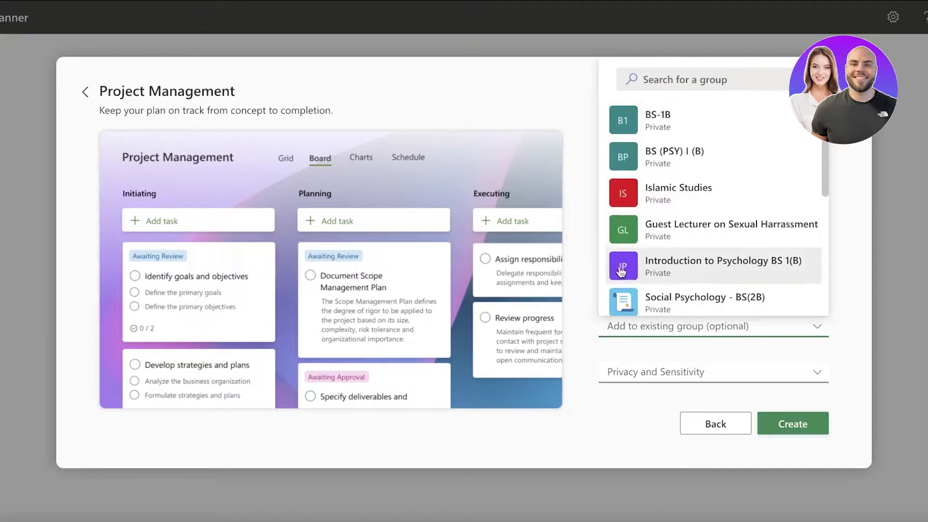
{"action": "left_click", "coordinate": [646, 328]}
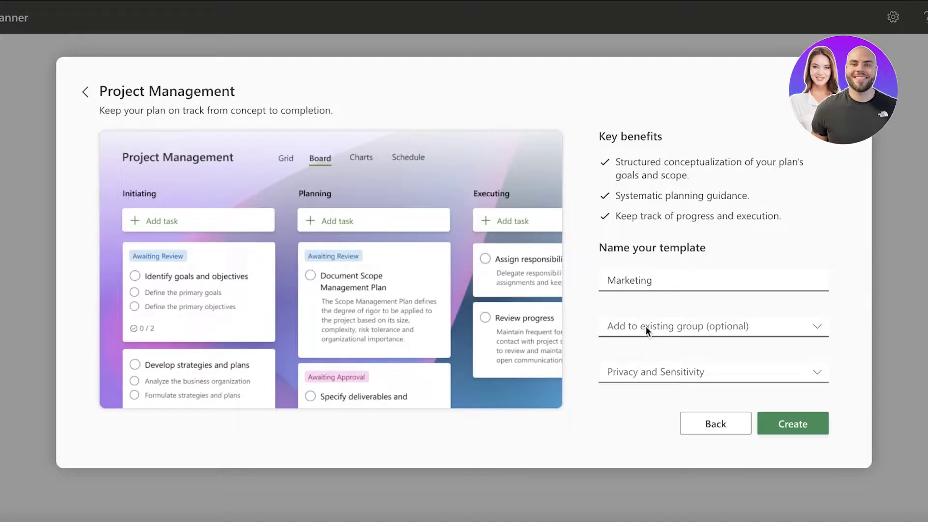
Set the plan's privacy to Private, then create the Marketing plan and dismiss its welcome tip
{"action": "left_click", "coordinate": [672, 374]}
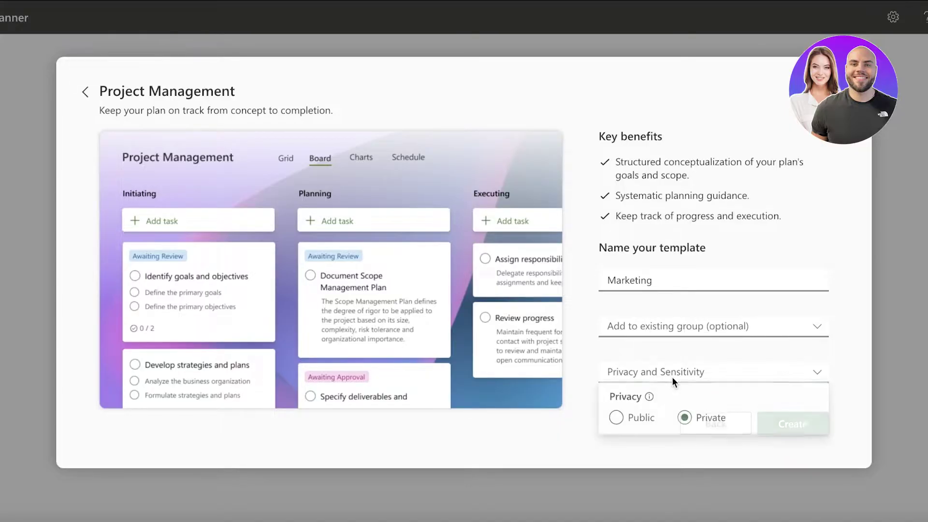
{"action": "left_click", "coordinate": [642, 374]}
{"action": "left_click", "coordinate": [642, 373]}
{"action": "left_click", "coordinate": [624, 426]}
{"action": "left_click", "coordinate": [701, 411]}
{"action": "left_click", "coordinate": [752, 373]}
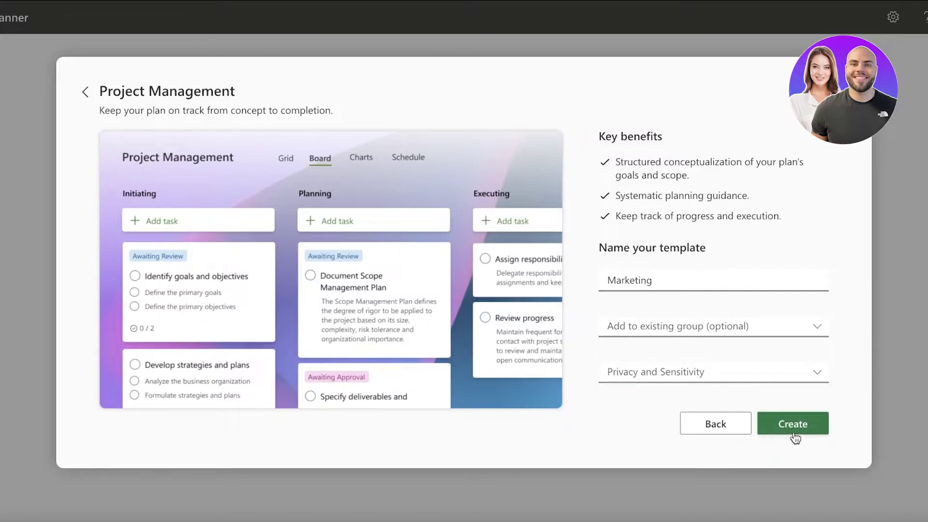
{"action": "left_click", "coordinate": [791, 425]}
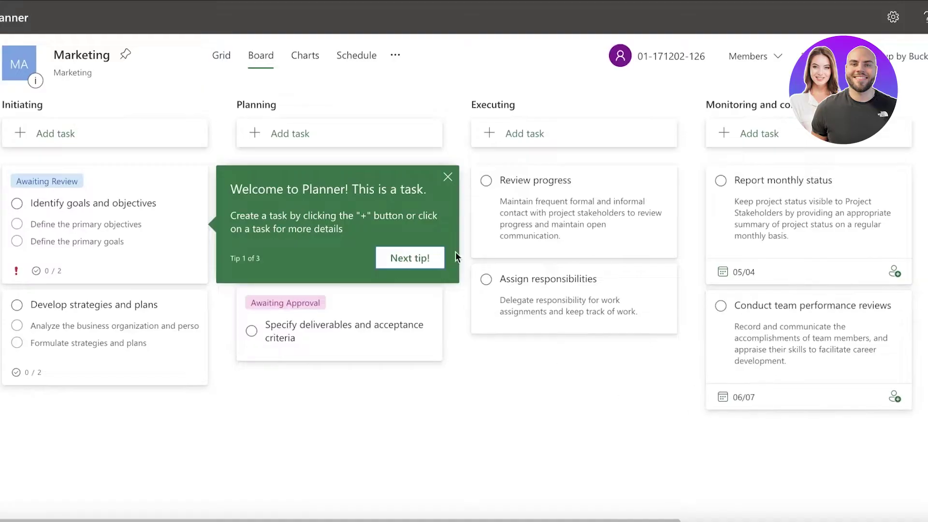
{"action": "left_click", "coordinate": [448, 178]}
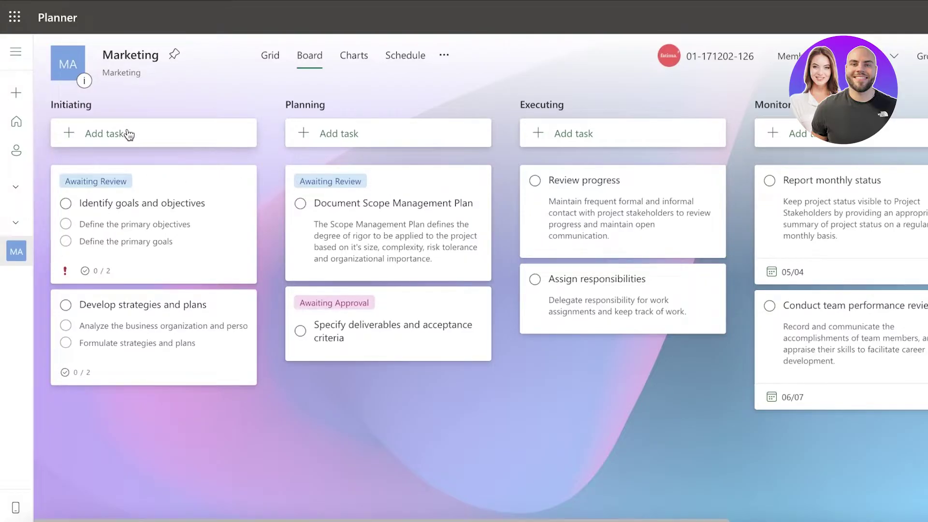
Add a new bucket named Successfully after the Closing bucket on the Marketing board
{"action": "left_click_drag", "start_coordinate": [374, 521], "coordinate": [39, 126]}
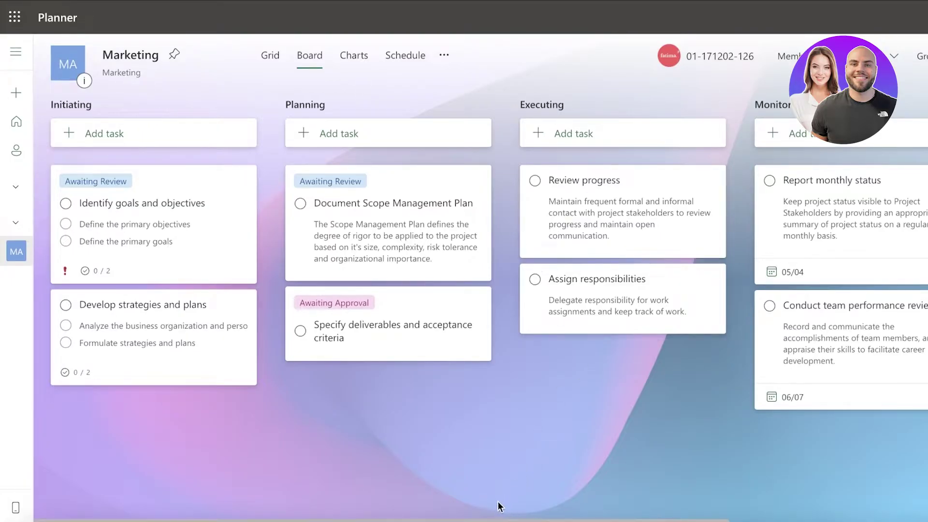
{"action": "left_click_drag", "start_coordinate": [515, 518], "coordinate": [783, 503]}
{"action": "left_click", "coordinate": [751, 111]}
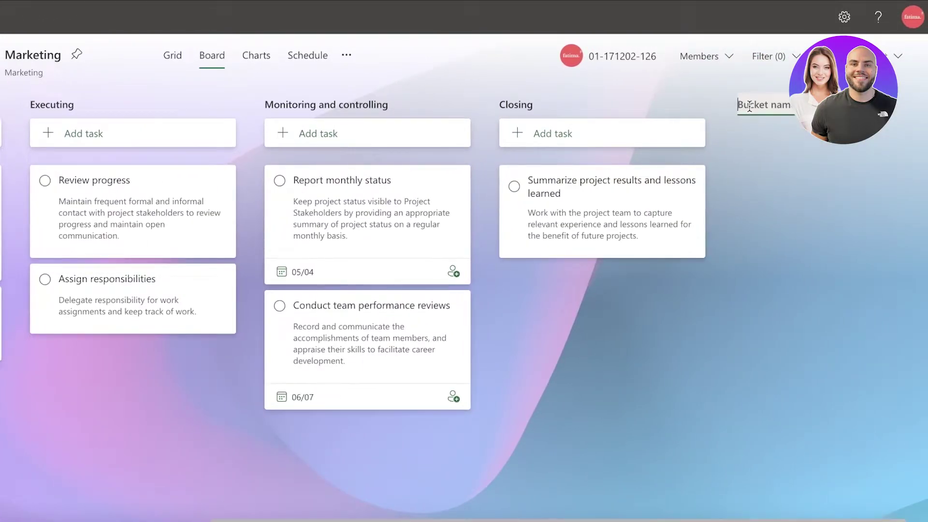
{"action": "type", "text": "Successfully"}
{"action": "key", "text": "Return"}
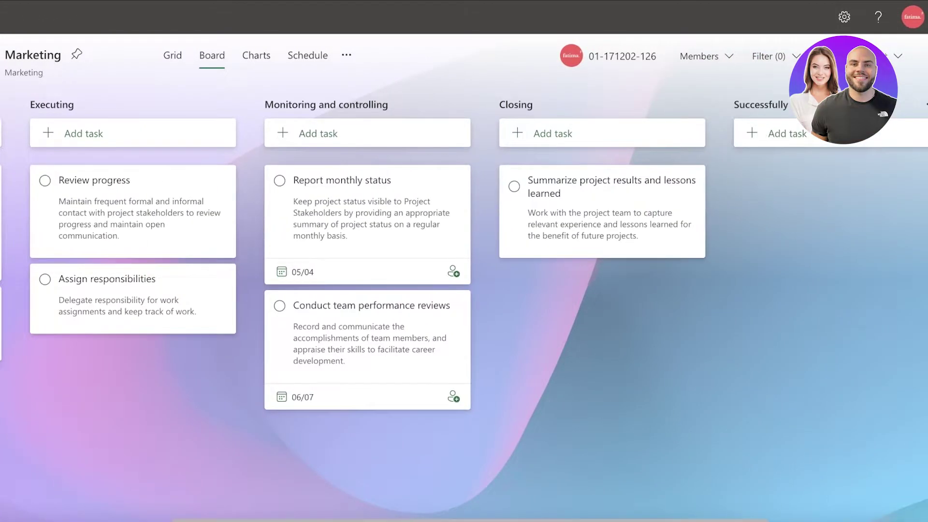
{"action": "left_click", "coordinate": [754, 133]}
{"action": "left_click", "coordinate": [669, 344]}
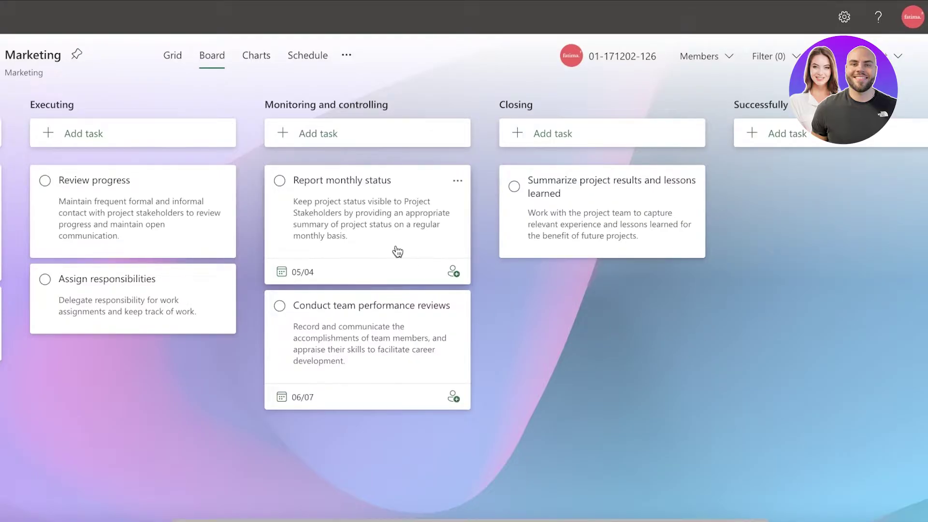
Complete the Identify goals and objectives task with both its checklist items, and move the task back among Initiating's open tasks
{"action": "scroll", "coordinate": [396, 488], "scroll_direction": "left", "scroll_amount": 10}
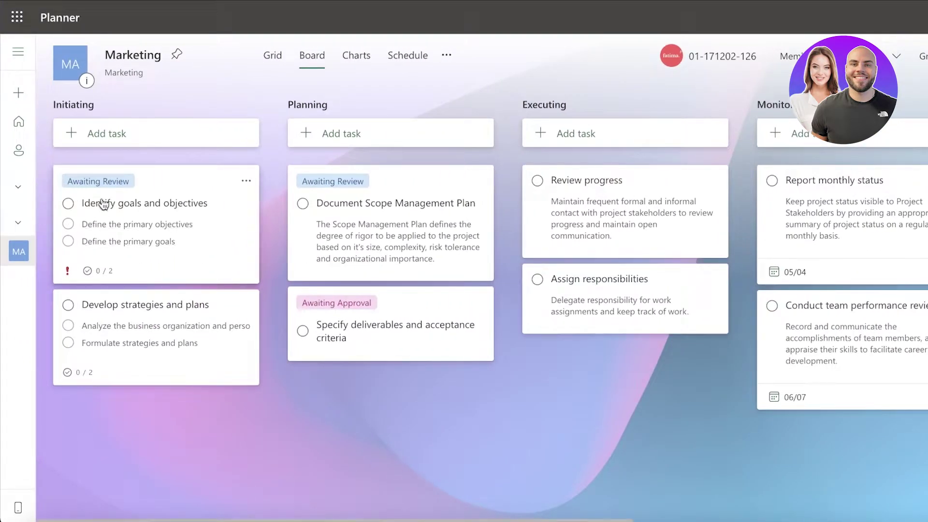
{"action": "left_click", "coordinate": [69, 203]}
{"action": "left_click", "coordinate": [158, 302]}
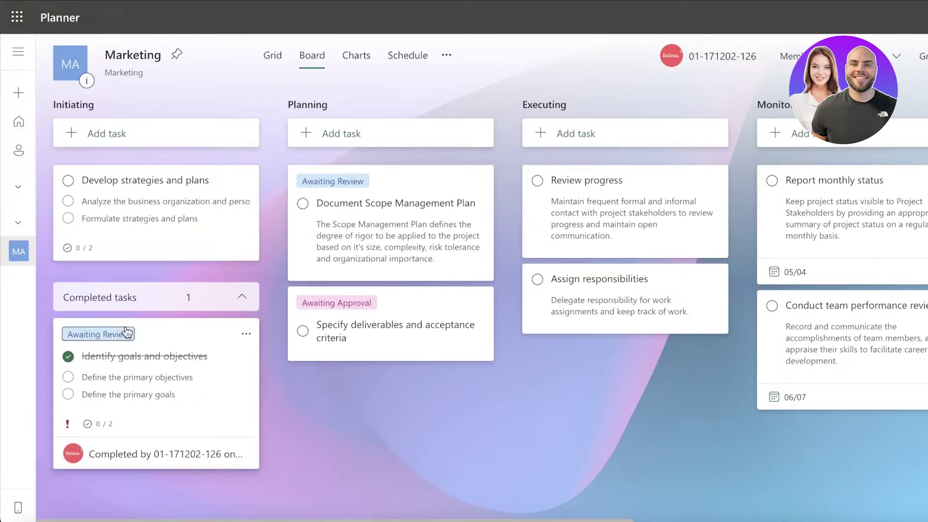
{"action": "left_click", "coordinate": [78, 378]}
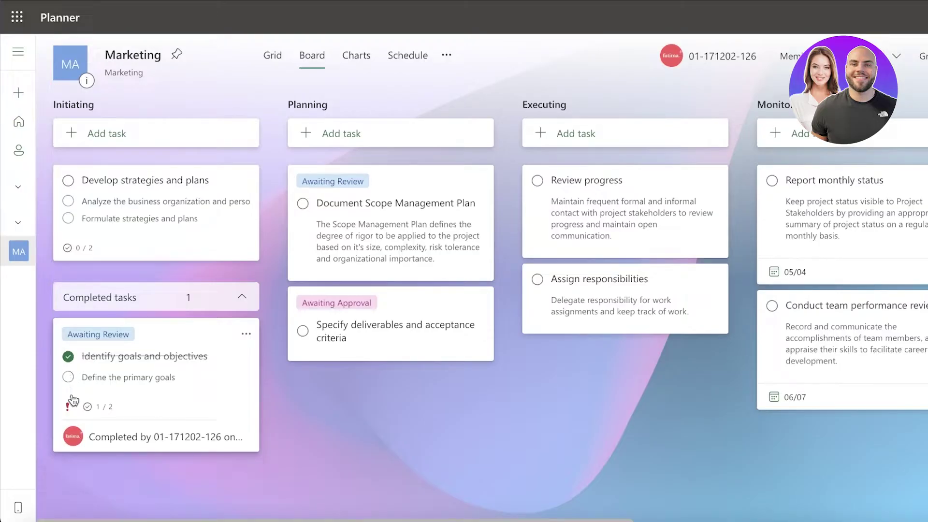
{"action": "left_click", "coordinate": [70, 379]}
{"action": "left_click_drag", "start_coordinate": [157, 334], "coordinate": [132, 305]}
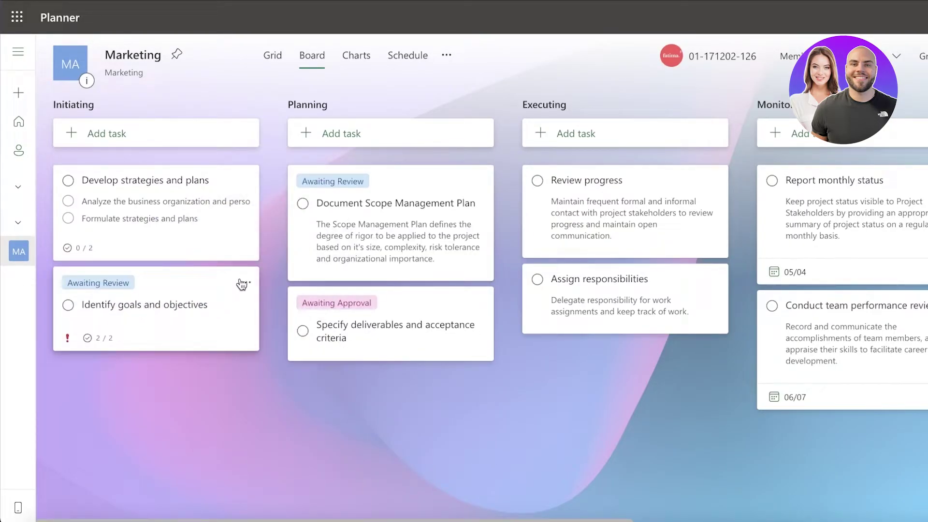
Examine the details of the Identify goals and objectives task, including its comments, history and full list of suggested attachments
{"action": "left_click", "coordinate": [227, 286]}
{"action": "left_click", "coordinate": [123, 352]}
{"action": "left_click", "coordinate": [203, 319]}
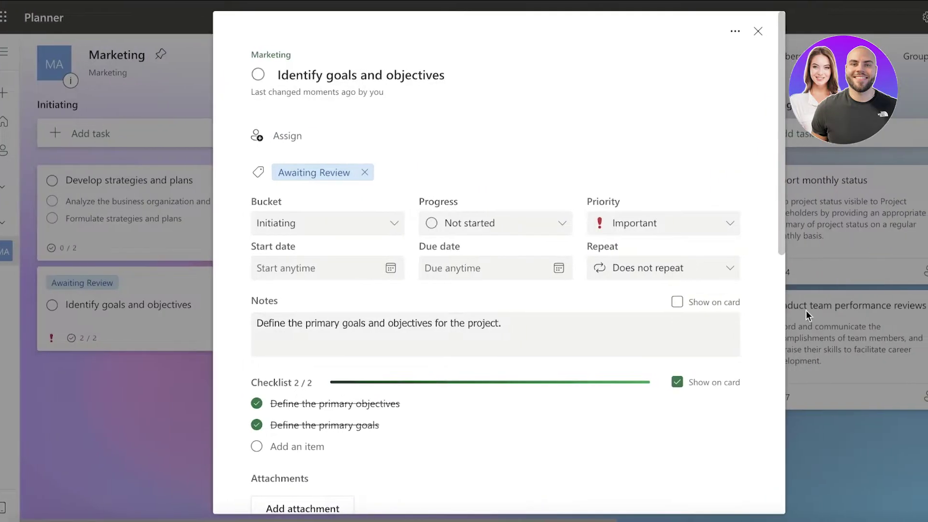
{"action": "scroll", "coordinate": [593, 409], "scroll_direction": "down", "scroll_amount": 10}
{"action": "scroll", "coordinate": [466, 297], "scroll_direction": "up", "scroll_amount": 4}
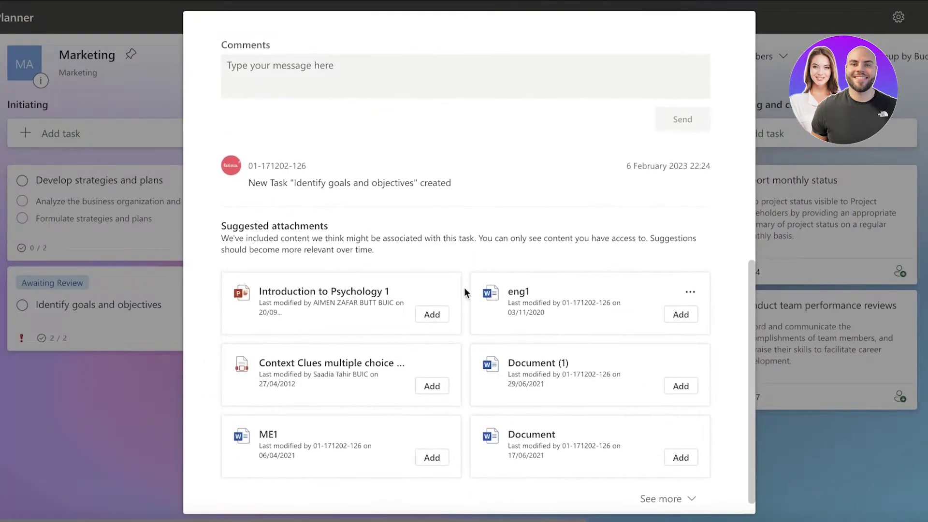
{"action": "scroll", "coordinate": [476, 265], "scroll_direction": "down", "scroll_amount": 5}
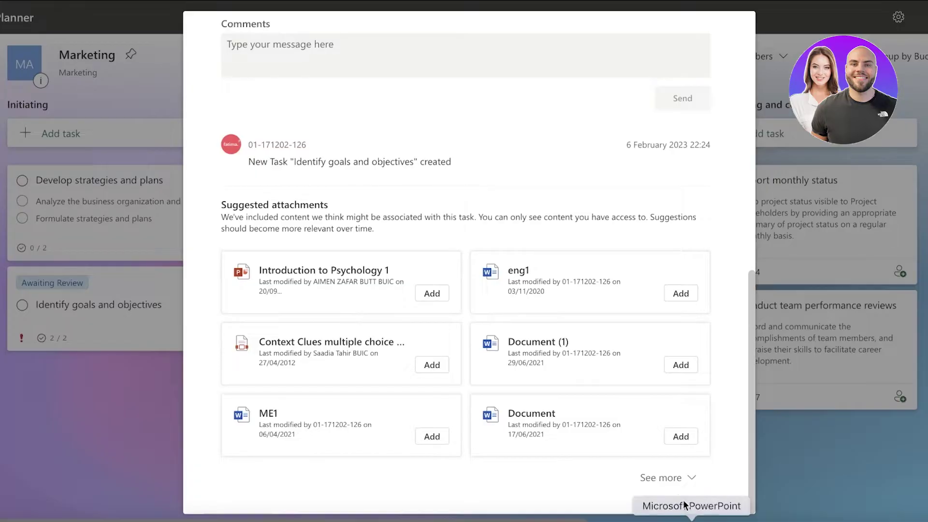
{"action": "left_click", "coordinate": [667, 478]}
{"action": "scroll", "coordinate": [566, 342], "scroll_direction": "down", "scroll_amount": 3}
{"action": "scroll", "coordinate": [558, 363], "scroll_direction": "up", "scroll_amount": 10}
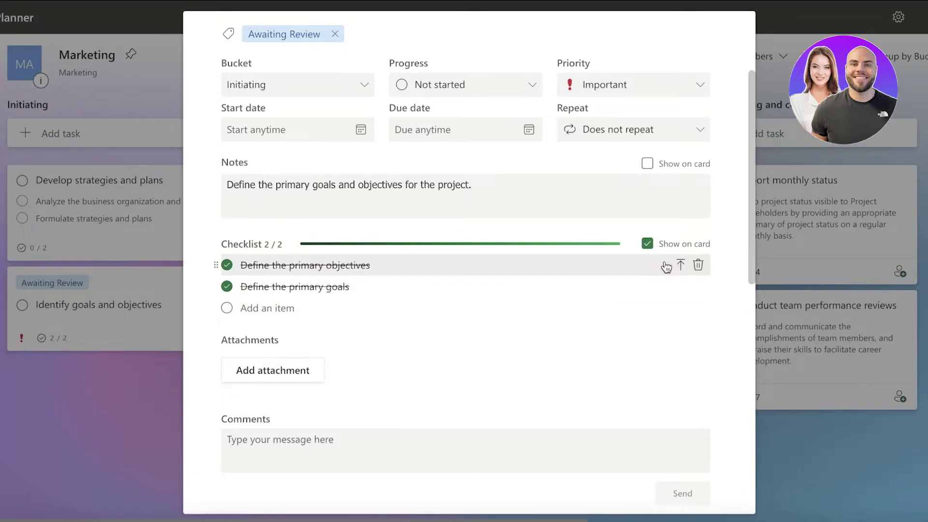
{"action": "scroll", "coordinate": [683, 290], "scroll_direction": "up", "scroll_amount": 3}
{"action": "key", "text": "Escape"}
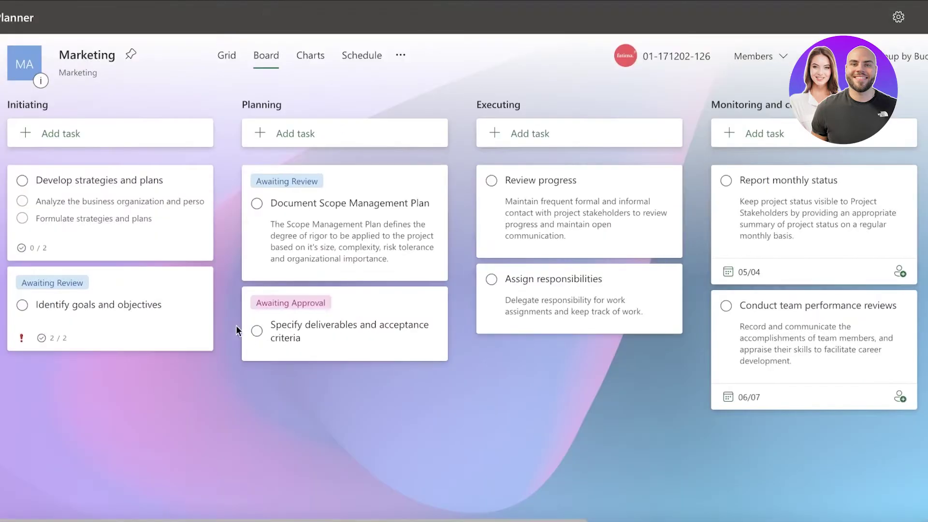
Remove the Awaiting Review label from the Identify goals and objectives task and browse the other available labels
{"action": "left_click", "coordinate": [124, 320]}
{"action": "left_click", "coordinate": [124, 317]}
{"action": "left_click", "coordinate": [22, 13]}
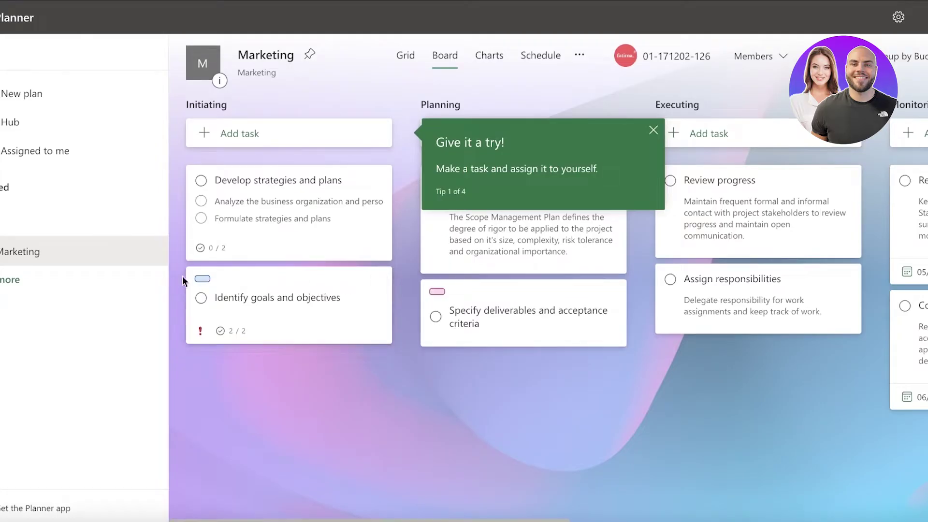
{"action": "left_click", "coordinate": [225, 283]}
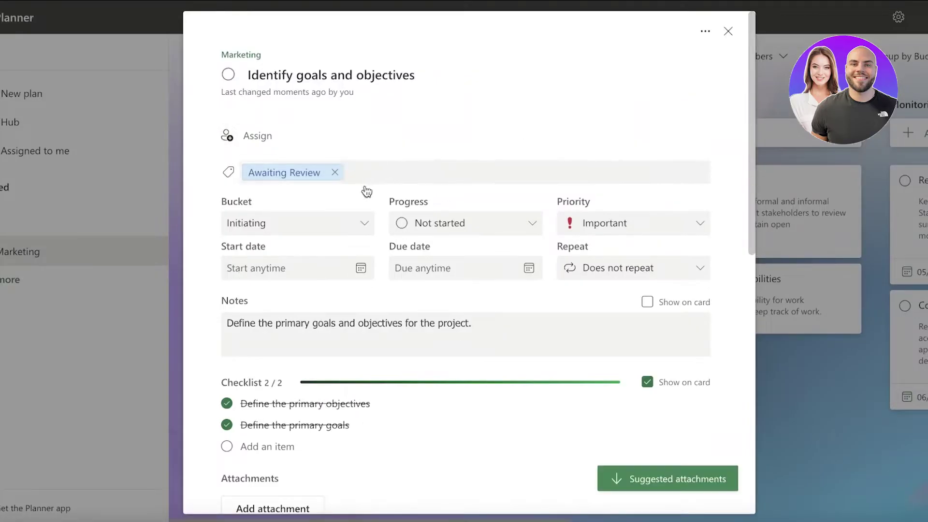
{"action": "left_click", "coordinate": [338, 173]}
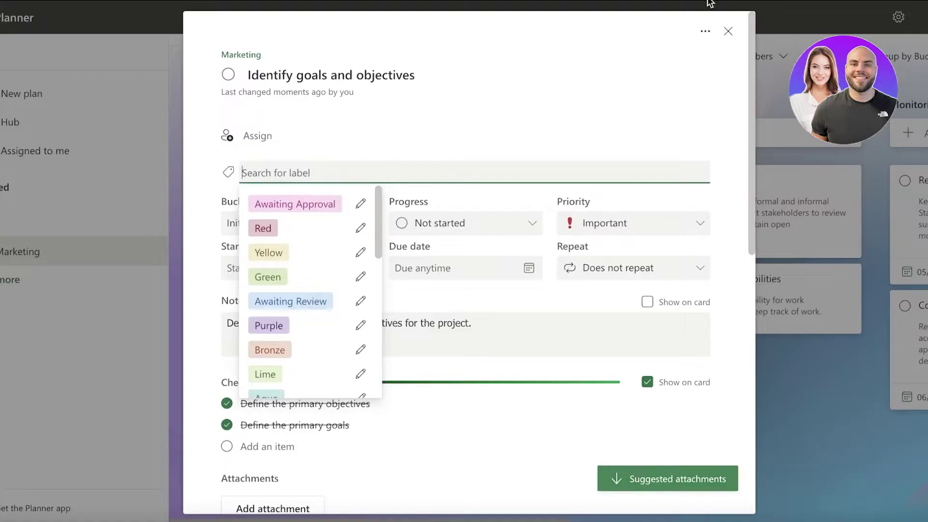
{"action": "scroll", "coordinate": [290, 242], "scroll_direction": "down", "scroll_amount": 3}
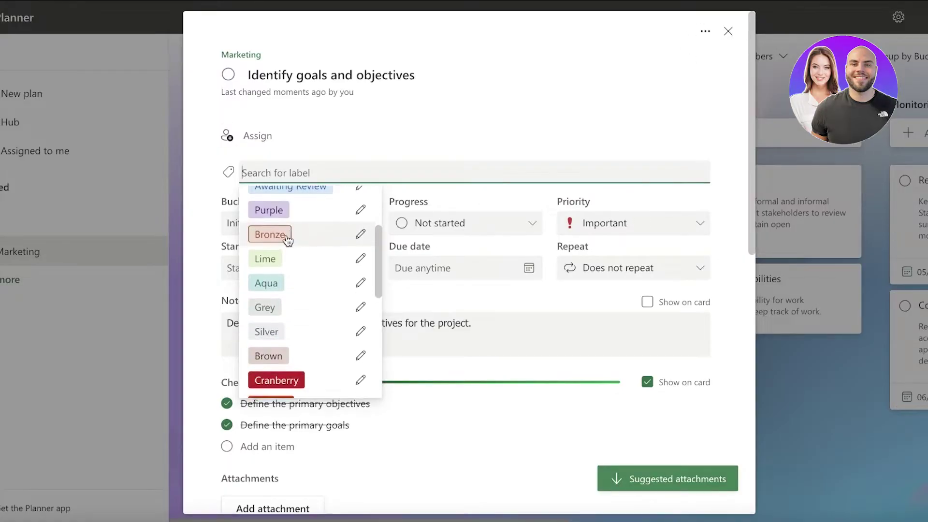
{"action": "scroll", "coordinate": [300, 348], "scroll_direction": "down", "scroll_amount": 2}
{"action": "scroll", "coordinate": [306, 315], "scroll_direction": "down", "scroll_amount": 3}
{"action": "scroll", "coordinate": [342, 186], "scroll_direction": "up", "scroll_amount": 8}
{"action": "left_click", "coordinate": [437, 121]}
{"action": "left_click", "coordinate": [728, 31]}
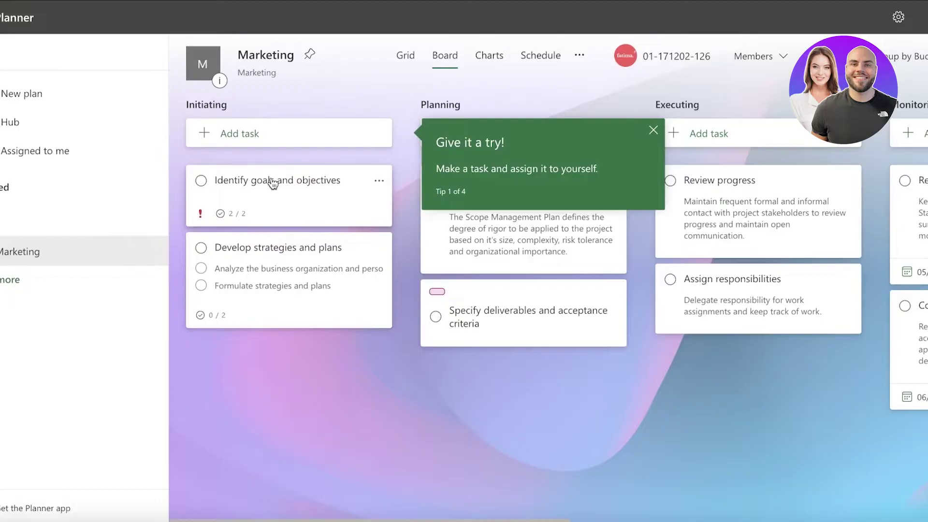
Dismiss the tip and add a task named Ideas for Perfume to the Initiating bucket
{"action": "left_click", "coordinate": [653, 129]}
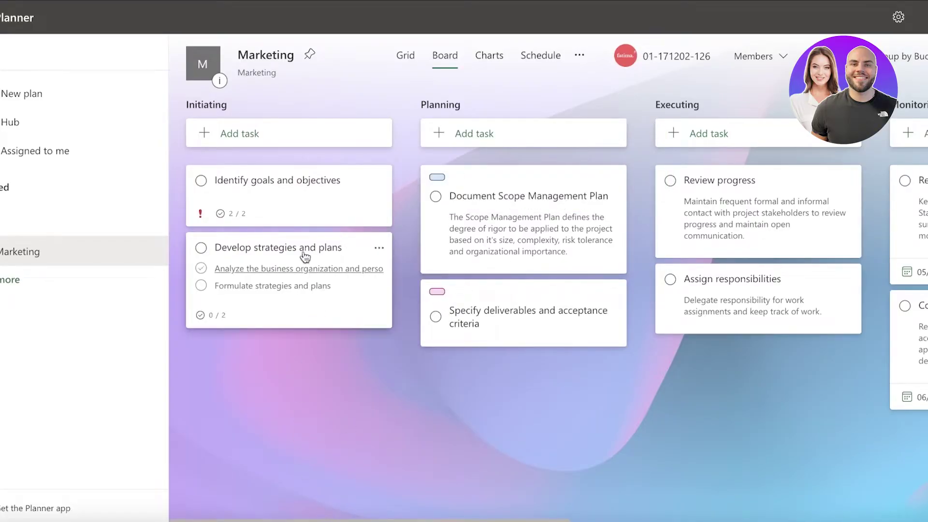
{"action": "left_click", "coordinate": [226, 140]}
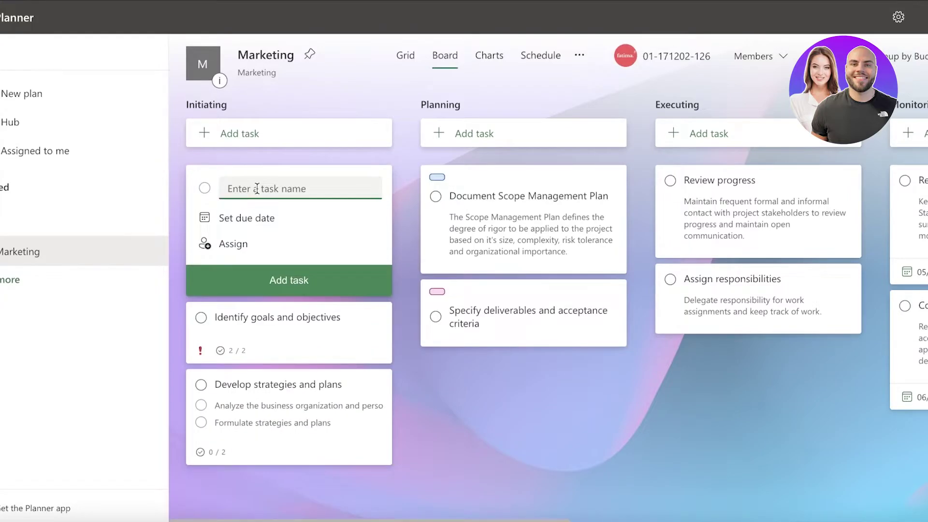
{"action": "type", "text": "Ideas for Perfume"}
{"action": "key", "text": "Return"}
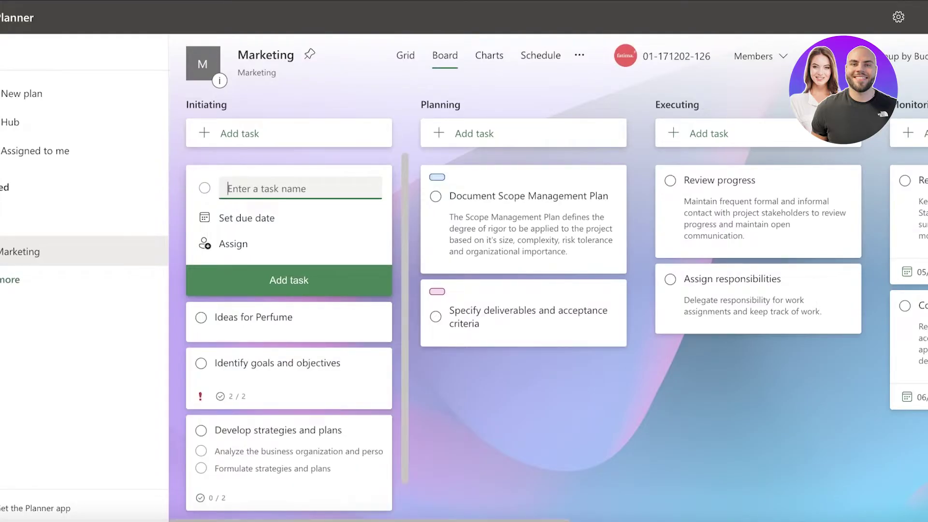
{"action": "left_click", "coordinate": [565, 387]}
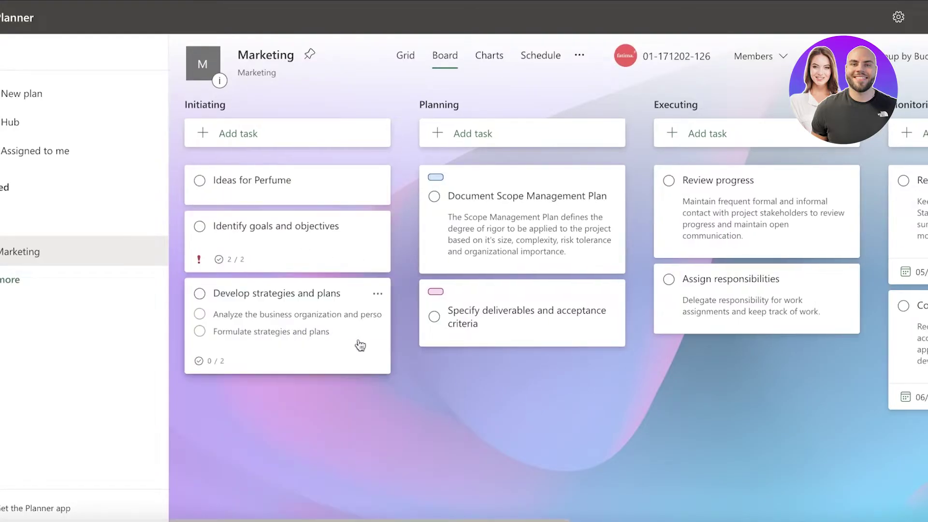
Open the Ideas for Perfume task and view the suggested people it can be assigned to
{"action": "left_click", "coordinate": [274, 202]}
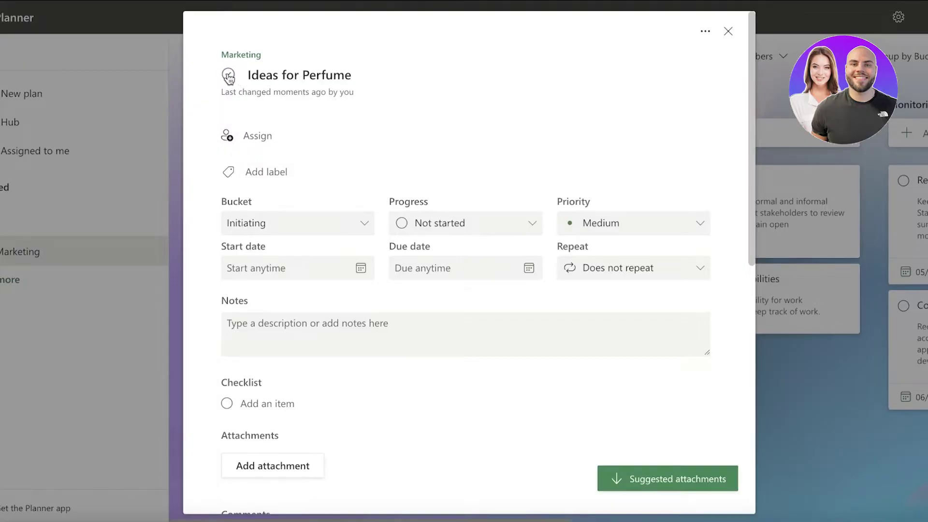
{"action": "left_click", "coordinate": [247, 136]}
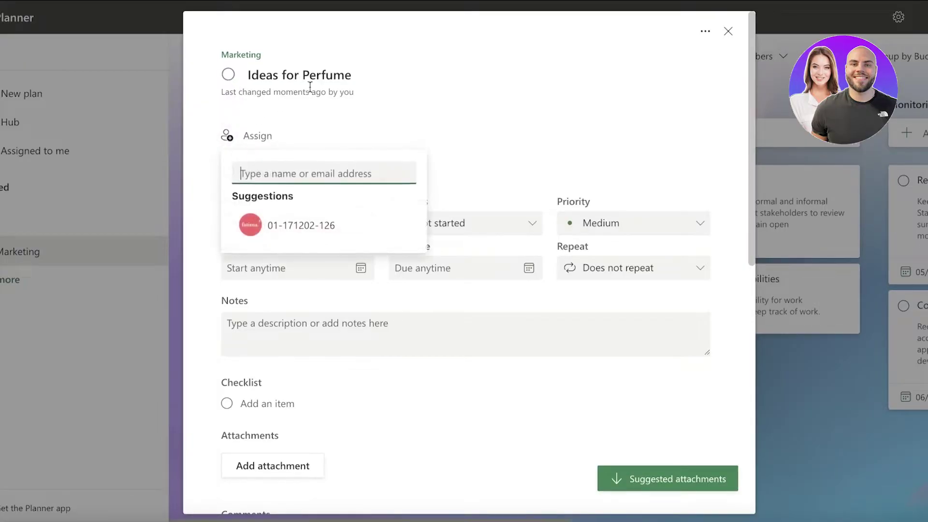
{"action": "left_click", "coordinate": [397, 126]}
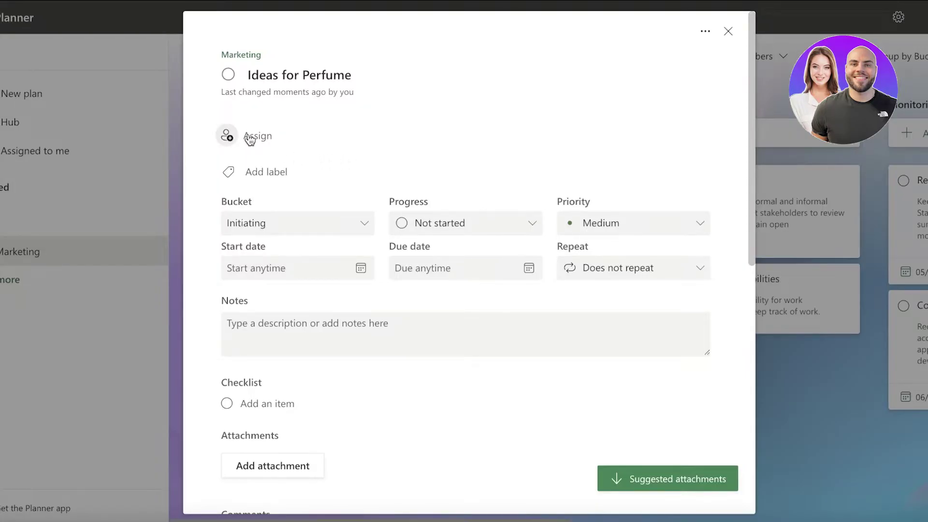
Set the Ideas for Perfume task's progress to In progress, keeping the Initiating bucket and Medium priority
{"action": "left_click", "coordinate": [256, 218]}
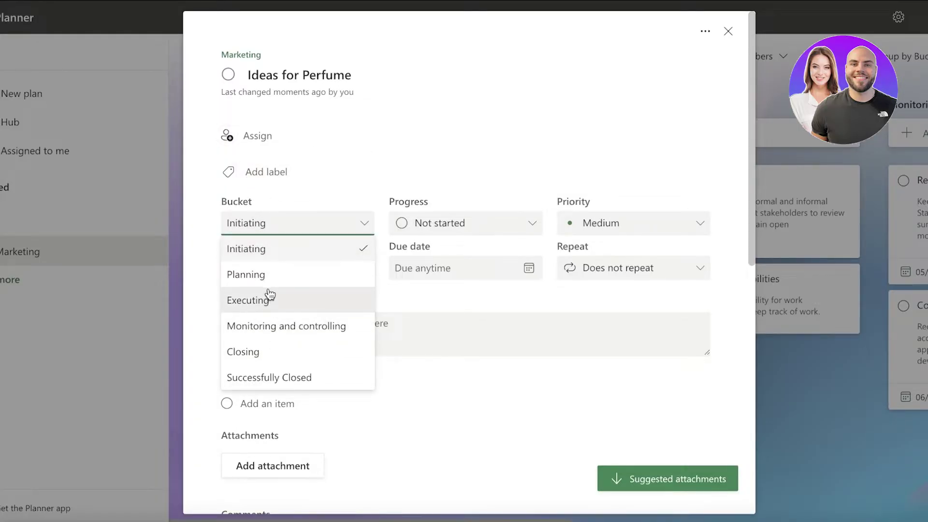
{"action": "left_click", "coordinate": [269, 248]}
{"action": "left_click", "coordinate": [461, 220]}
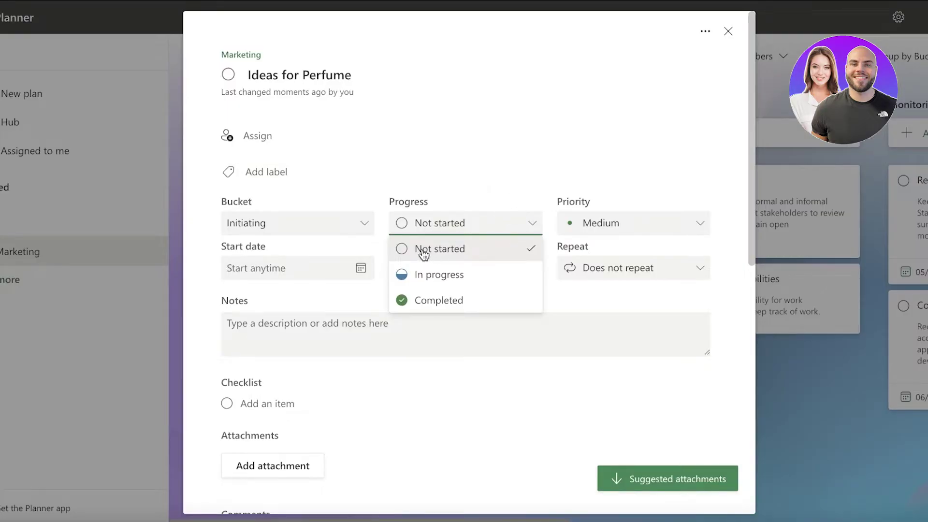
{"action": "left_click", "coordinate": [425, 273]}
{"action": "left_click", "coordinate": [445, 216]}
{"action": "left_click", "coordinate": [441, 297]}
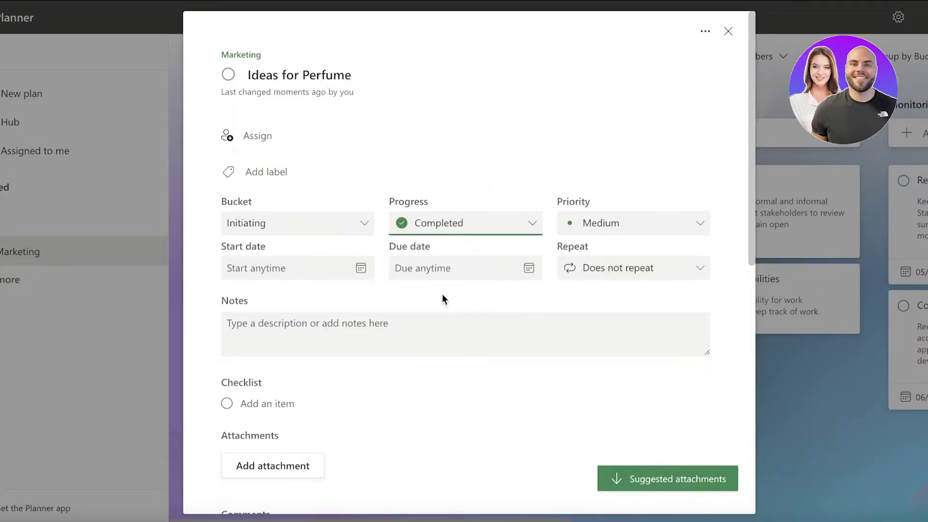
{"action": "left_click", "coordinate": [458, 228]}
{"action": "left_click", "coordinate": [432, 274]}
{"action": "left_click", "coordinate": [577, 231]}
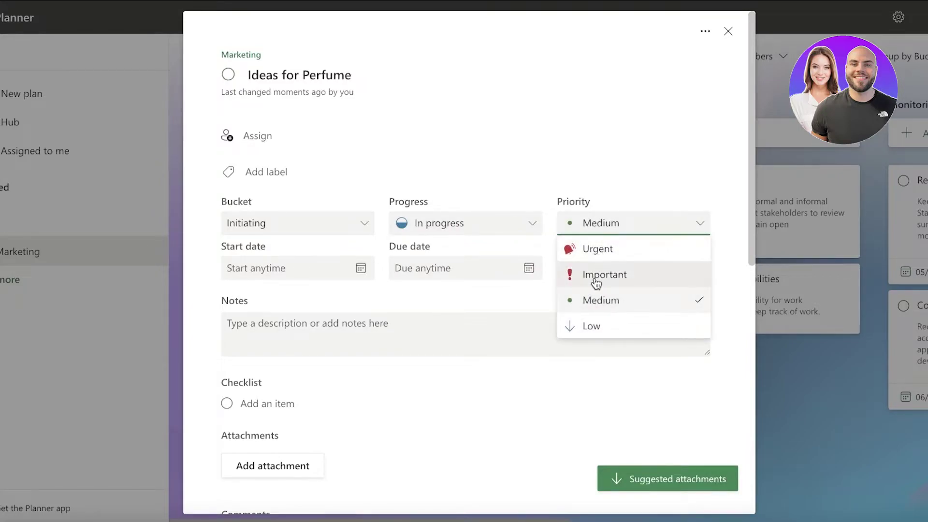
{"action": "left_click", "coordinate": [595, 300]}
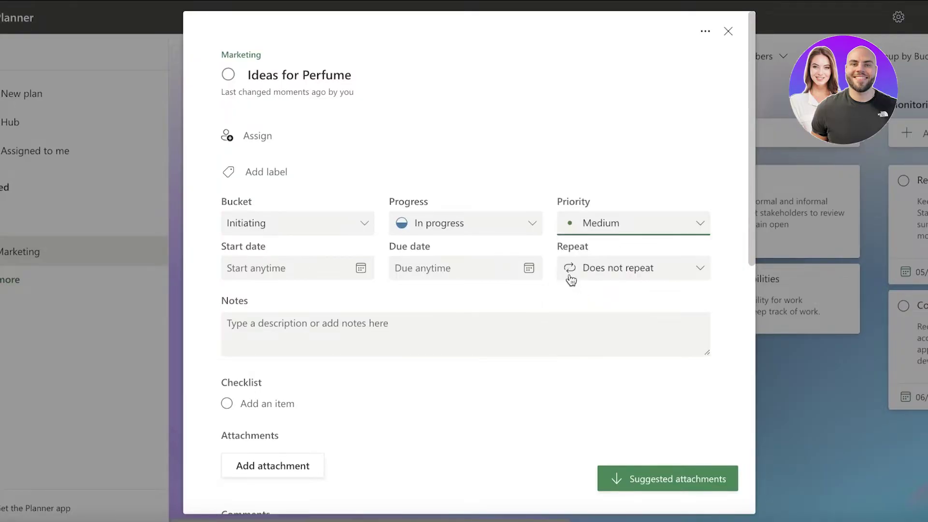
Set the task's start date to 07/02/2023 and its due date to 18/02/2023
{"action": "left_click", "coordinate": [265, 270]}
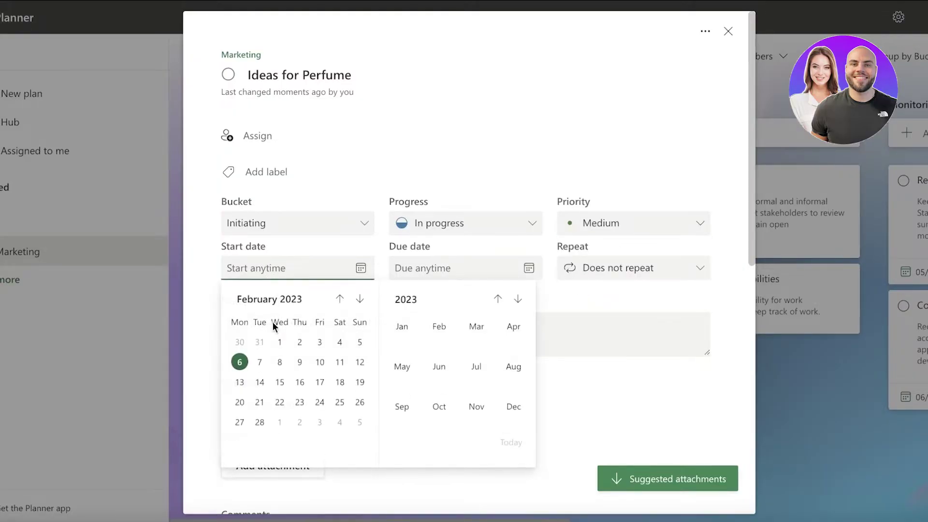
{"action": "left_click", "coordinate": [261, 362]}
{"action": "left_click", "coordinate": [418, 267]}
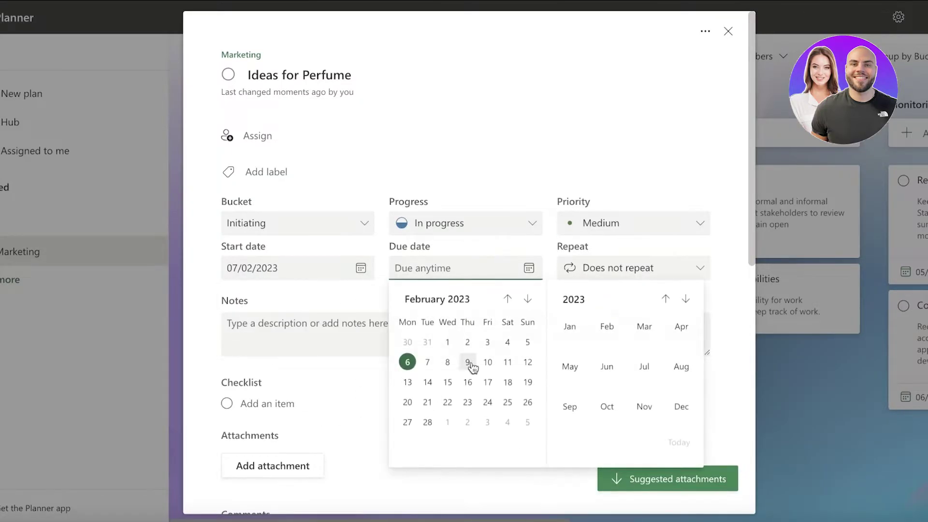
{"action": "left_click", "coordinate": [504, 381]}
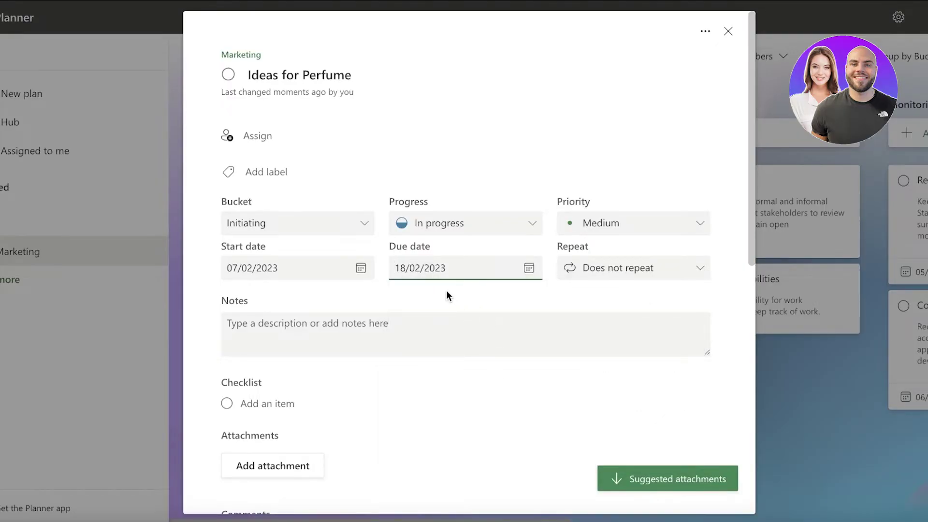
Try the Daily, Weekdays and Weekly repeat options for the task and return it to Does not repeat
{"action": "left_click", "coordinate": [617, 276]}
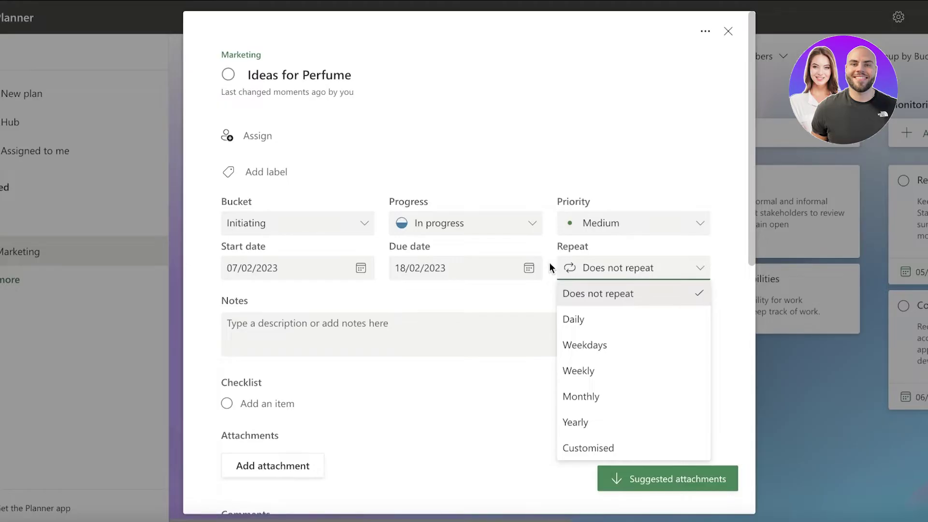
{"action": "left_click", "coordinate": [585, 321]}
{"action": "left_click", "coordinate": [610, 277]}
{"action": "left_click", "coordinate": [575, 347]}
{"action": "left_click", "coordinate": [608, 284]}
{"action": "left_click", "coordinate": [601, 372]}
{"action": "left_click", "coordinate": [621, 273]}
{"action": "left_click", "coordinate": [615, 278]}
{"action": "left_click", "coordinate": [615, 277]}
{"action": "left_click", "coordinate": [610, 296]}
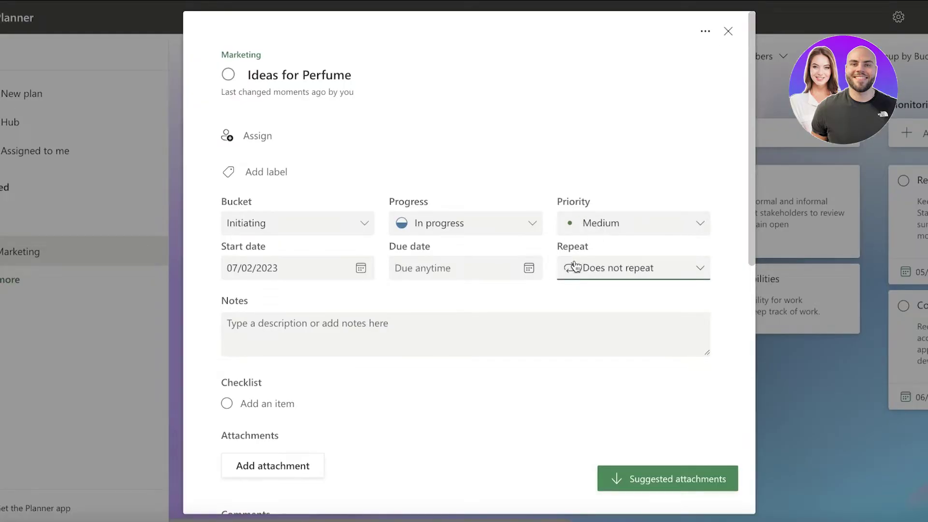
{"action": "left_click", "coordinate": [454, 325]}
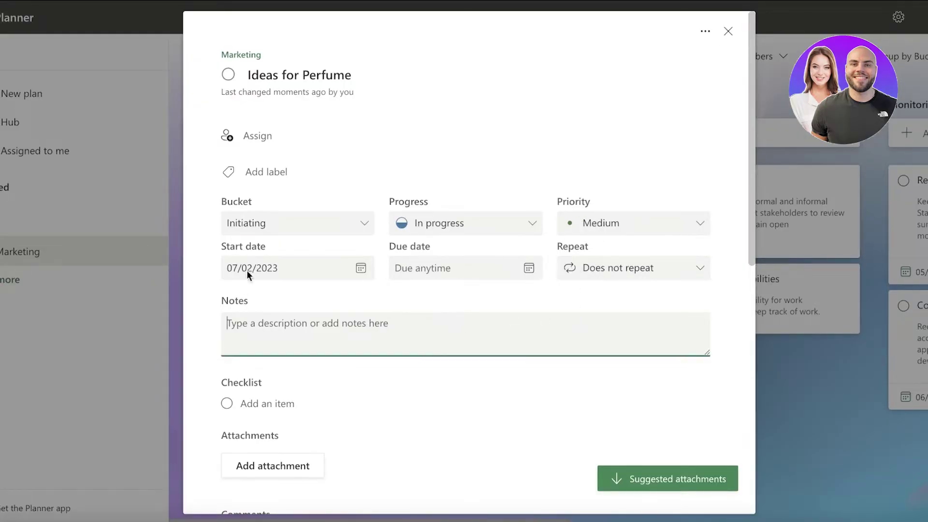
Add the checklist items Idea Board and Idea Samples to the Ideas for Perfume task
{"action": "scroll", "coordinate": [337, 362], "scroll_direction": "down", "scroll_amount": 1}
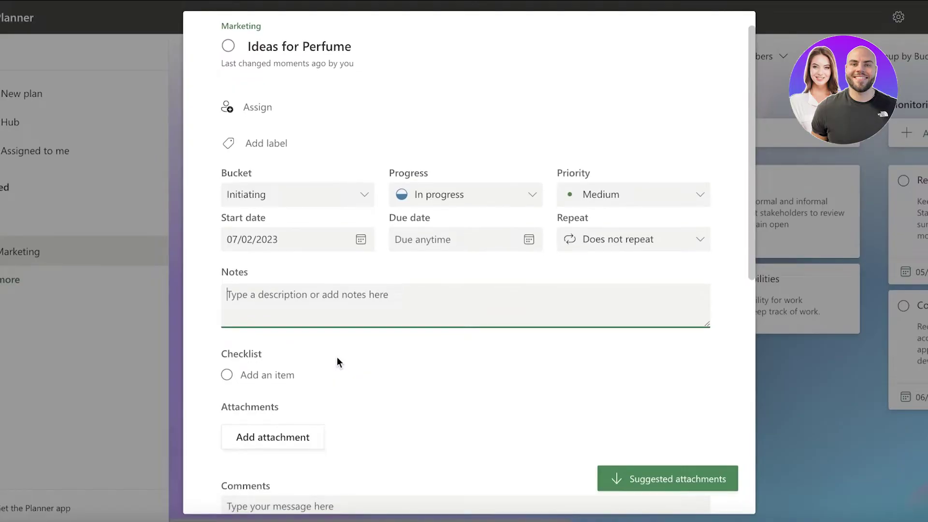
{"action": "left_click", "coordinate": [264, 379]}
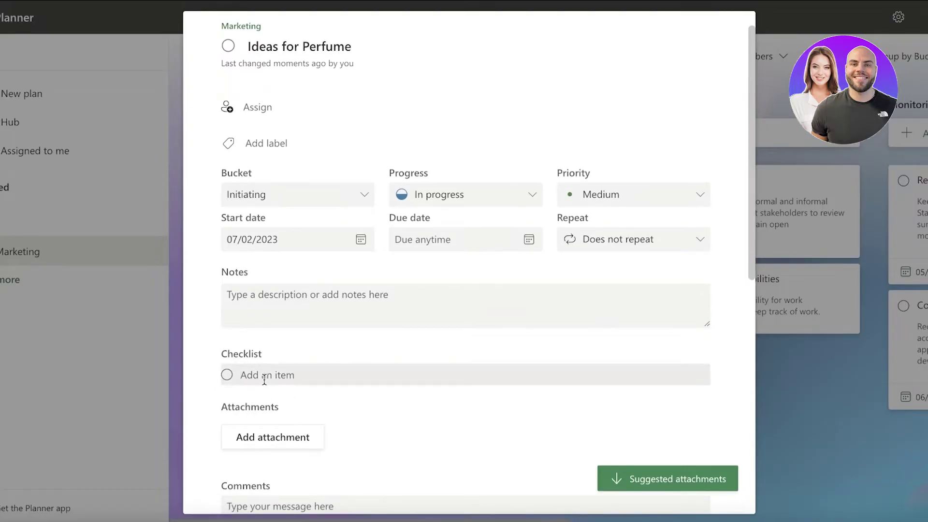
{"action": "type", "text": "Idea Board"}
{"action": "key", "text": "Return"}
{"action": "type", "text": "Idea Samples"}
{"action": "key", "text": "Return"}
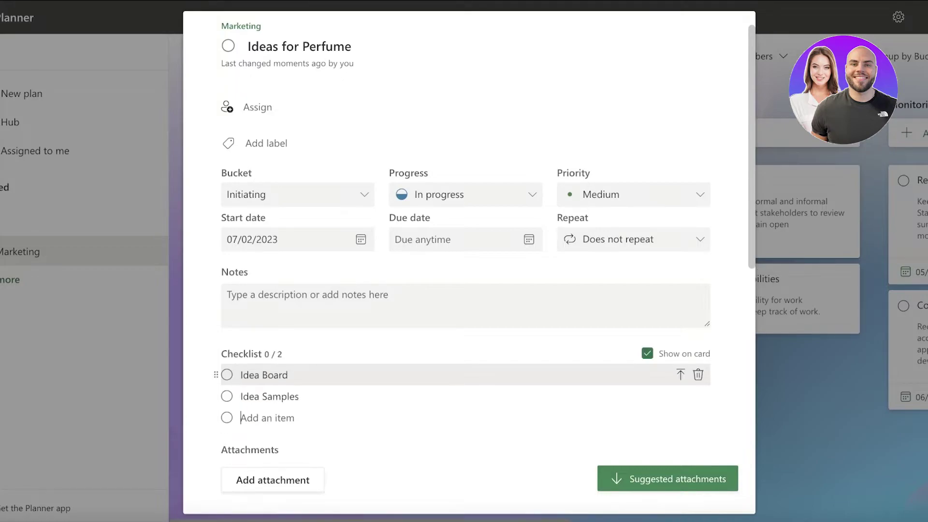
{"action": "scroll", "coordinate": [325, 346], "scroll_direction": "up", "scroll_amount": 1}
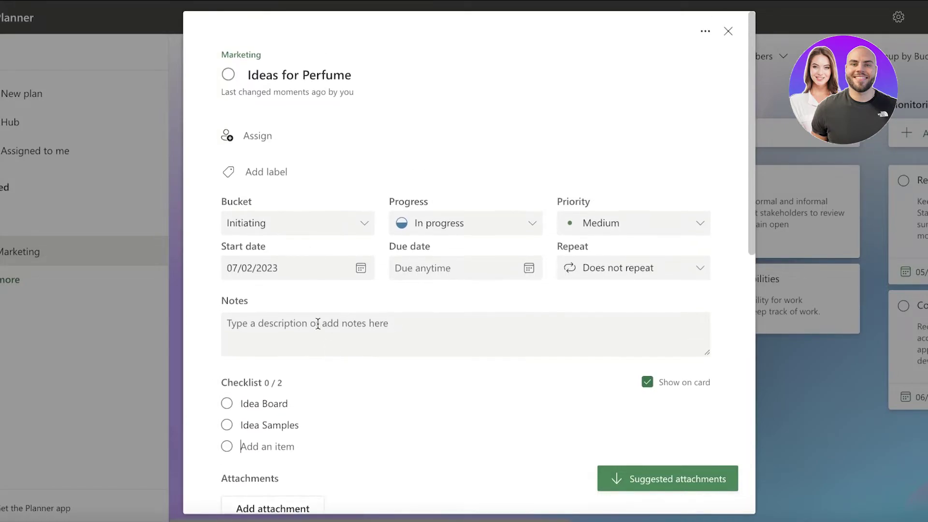
Examine the task's title, checklist, attachment source options, comments and suggested attachments
{"action": "left_click", "coordinate": [246, 77]}
{"action": "left_click_drag", "start_coordinate": [246, 76], "coordinate": [408, 76]}
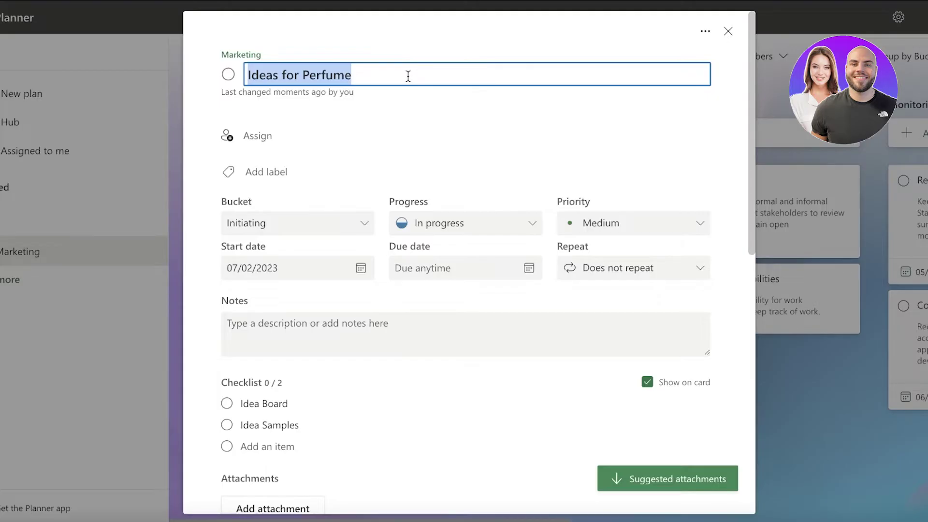
{"action": "scroll", "coordinate": [307, 435], "scroll_direction": "down", "scroll_amount": 3}
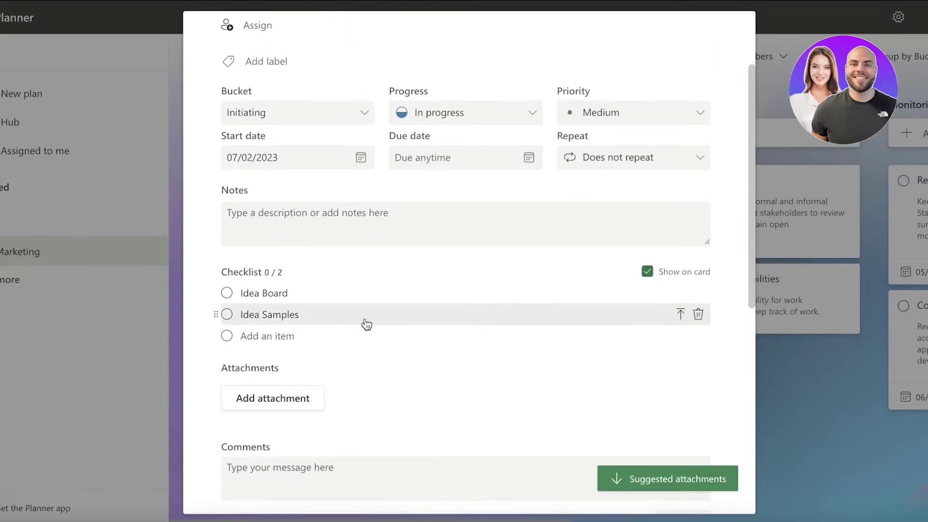
{"action": "scroll", "coordinate": [358, 323], "scroll_direction": "up", "scroll_amount": 3}
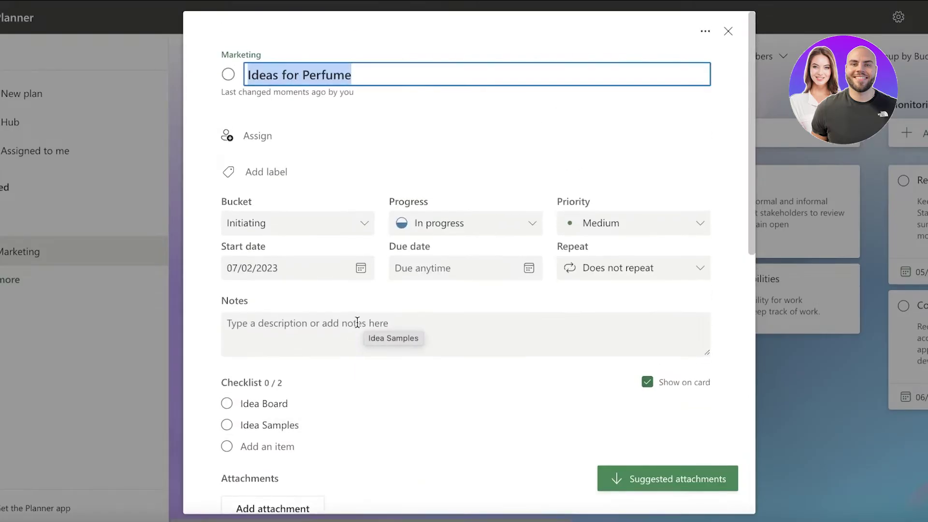
{"action": "scroll", "coordinate": [348, 333], "scroll_direction": "down", "scroll_amount": 4}
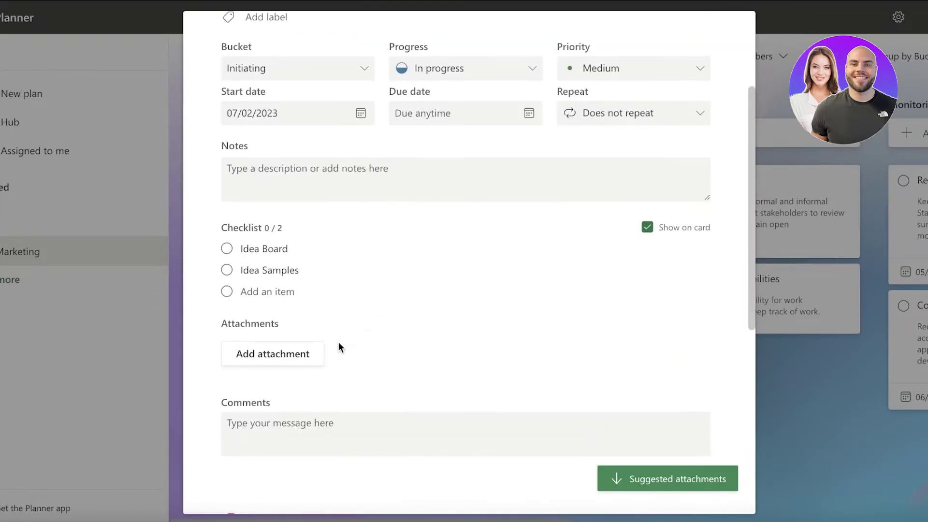
{"action": "left_click", "coordinate": [305, 358]}
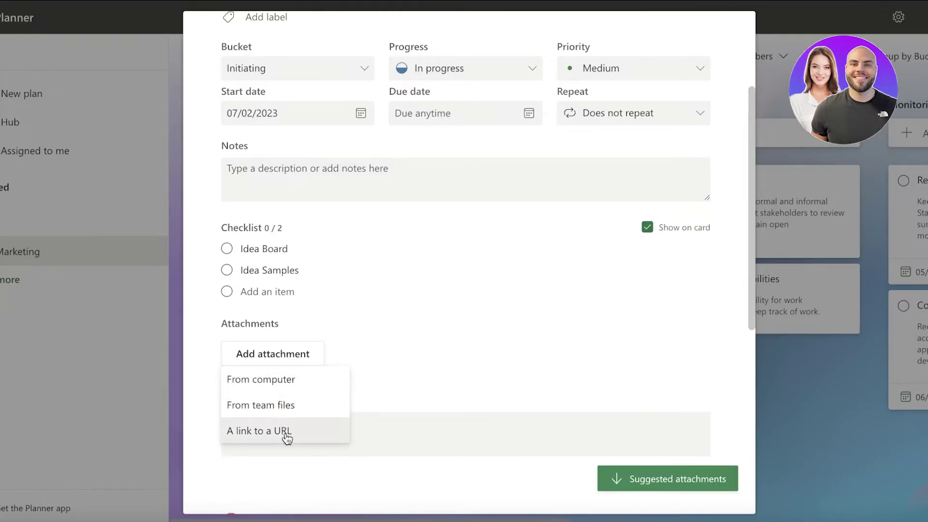
{"action": "left_click", "coordinate": [411, 328]}
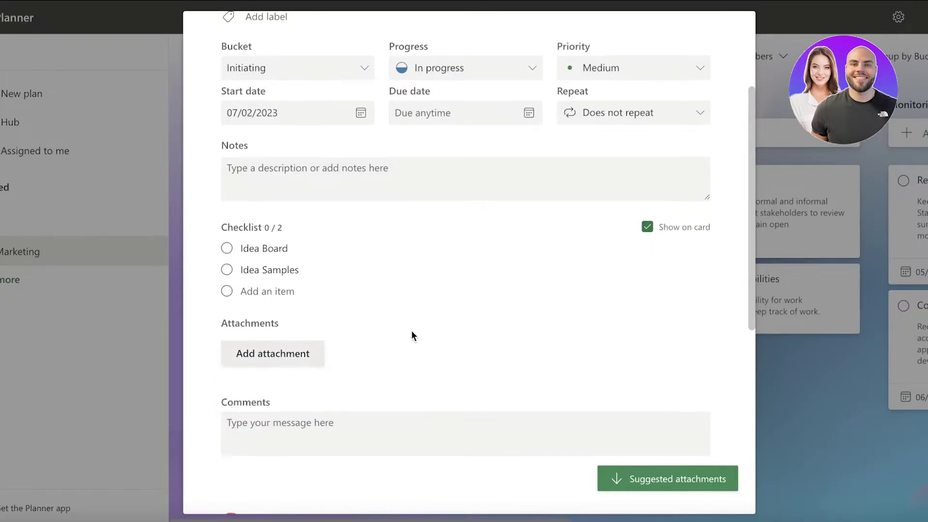
{"action": "scroll", "coordinate": [409, 338], "scroll_direction": "down", "scroll_amount": 2}
{"action": "scroll", "coordinate": [409, 347], "scroll_direction": "down", "scroll_amount": 5}
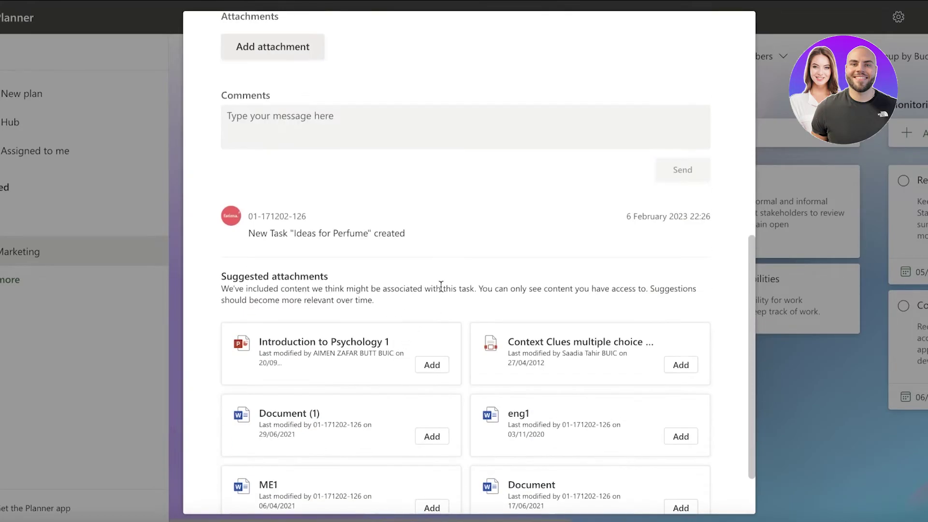
{"action": "scroll", "coordinate": [487, 242], "scroll_direction": "up", "scroll_amount": 3}
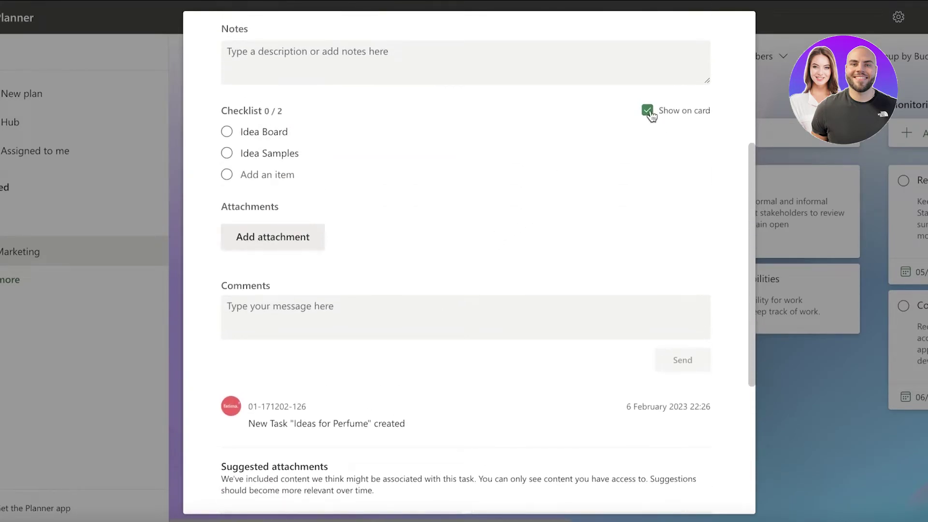
Switch the checklist's Show on card option off and on again, and close the task
{"action": "left_click", "coordinate": [648, 111]}
{"action": "left_click", "coordinate": [647, 111]}
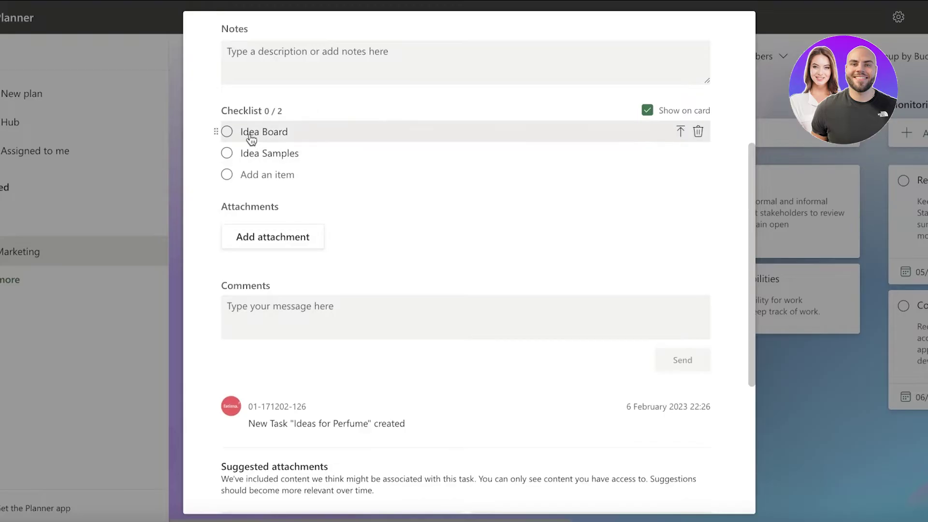
{"action": "scroll", "coordinate": [588, 379], "scroll_direction": "down", "scroll_amount": 9}
{"action": "scroll", "coordinate": [679, 237], "scroll_direction": "up", "scroll_amount": 15}
{"action": "left_click", "coordinate": [728, 31]}
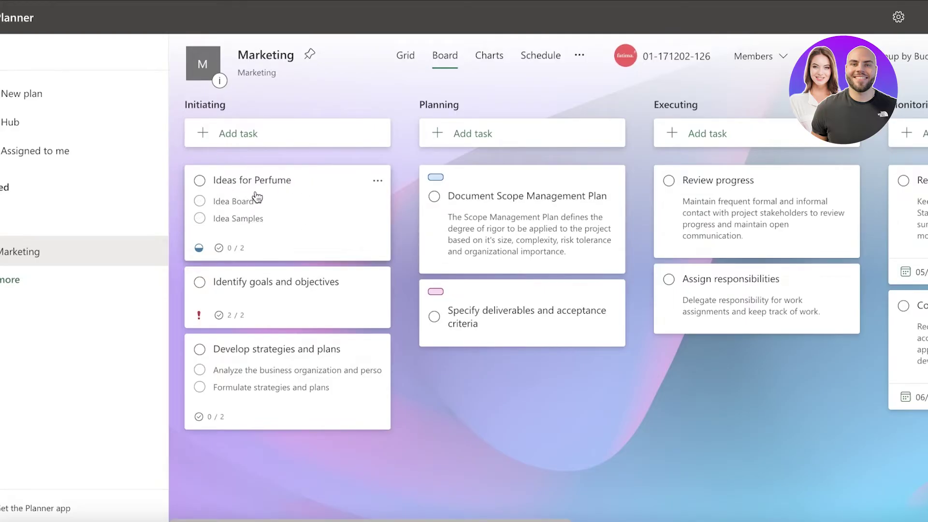
Set the Ideas for Perfume task's progress to Completed and view it among the Initiating bucket's completed tasks
{"action": "left_click", "coordinate": [327, 194]}
{"action": "left_click", "coordinate": [429, 227]}
{"action": "left_click", "coordinate": [435, 300]}
{"action": "left_click", "coordinate": [728, 31]}
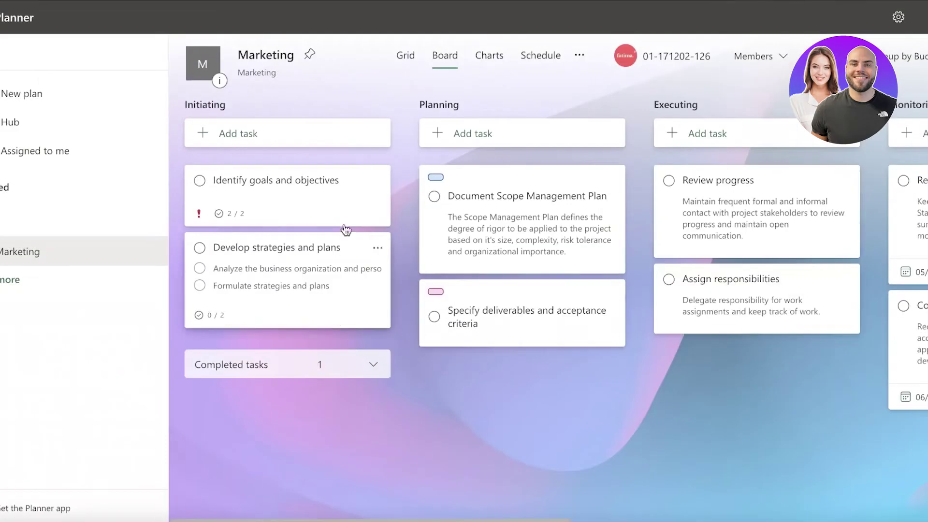
{"action": "left_click", "coordinate": [280, 372]}
{"action": "scroll", "coordinate": [314, 349], "scroll_direction": "down", "scroll_amount": 1}
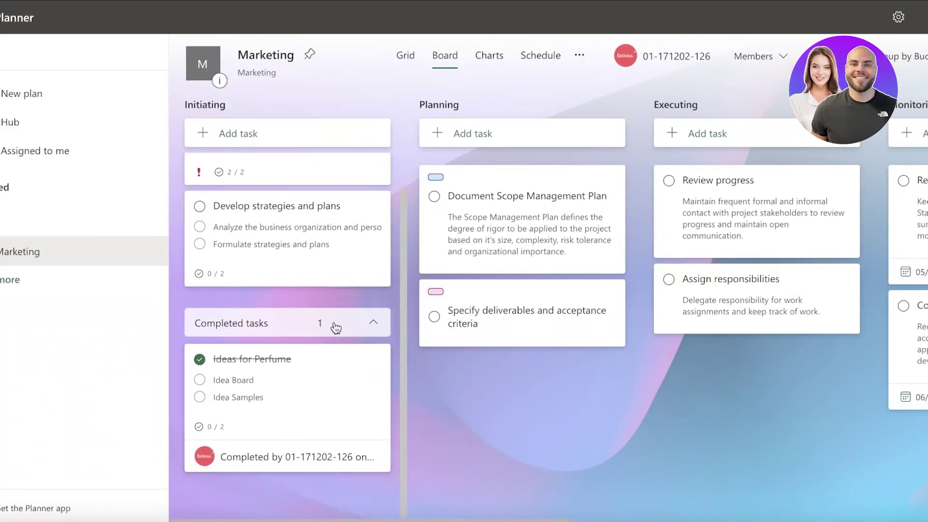
{"action": "left_click", "coordinate": [290, 328]}
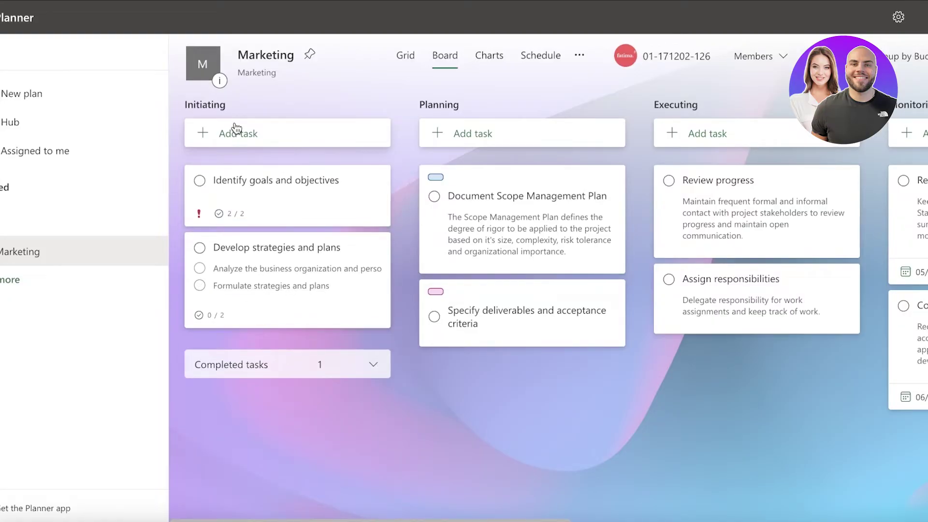
Move the Ideas for Perfume task from the completed tasks to the Successfully Closed bucket and on to Closing
{"action": "left_click_drag", "start_coordinate": [367, 515], "coordinate": [249, 372]}
{"action": "left_click", "coordinate": [249, 372]}
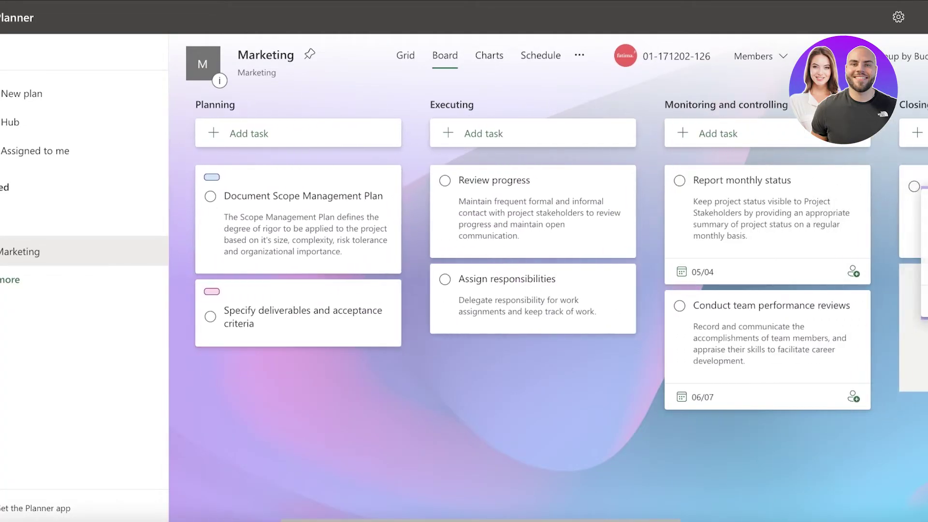
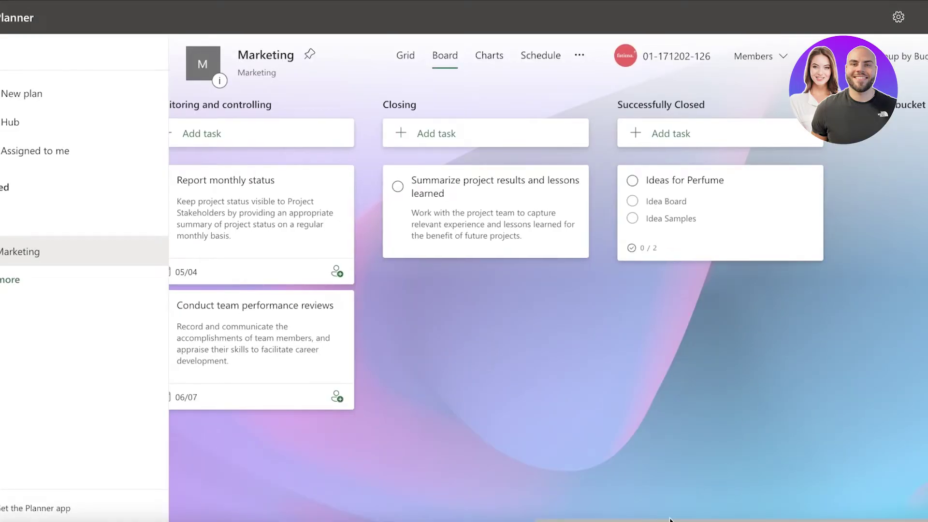
{"action": "left_click_drag", "start_coordinate": [768, 187], "coordinate": [507, 317]}
{"action": "left_click_drag", "start_coordinate": [553, 297], "coordinate": [483, 300]}
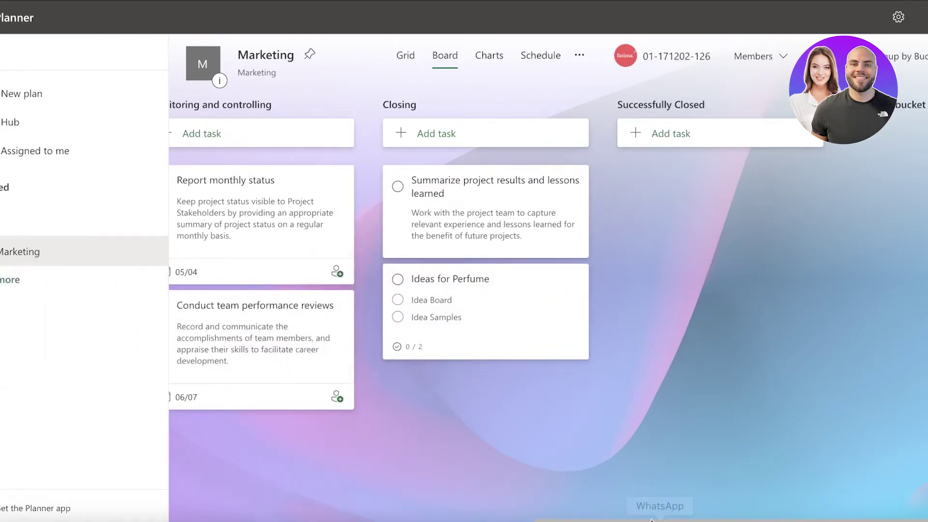
Move the Ideas for Perfume task to the Executing bucket and back to the Initiating bucket
{"action": "left_click_drag", "start_coordinate": [660, 520], "coordinate": [542, 520]}
{"action": "left_click_drag", "start_coordinate": [728, 305], "coordinate": [234, 350]}
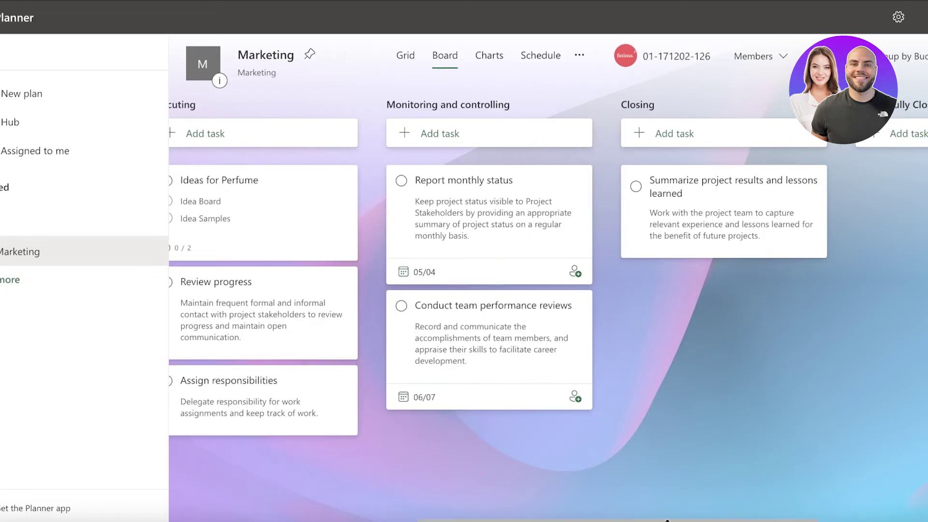
{"action": "left_click_drag", "start_coordinate": [605, 519], "coordinate": [358, 516]}
{"action": "left_click_drag", "start_coordinate": [768, 227], "coordinate": [301, 367]}
Mark the Ideas for Perfume task in the Initiating bucket as Completed again and close its details
{"action": "left_click", "coordinate": [301, 367]}
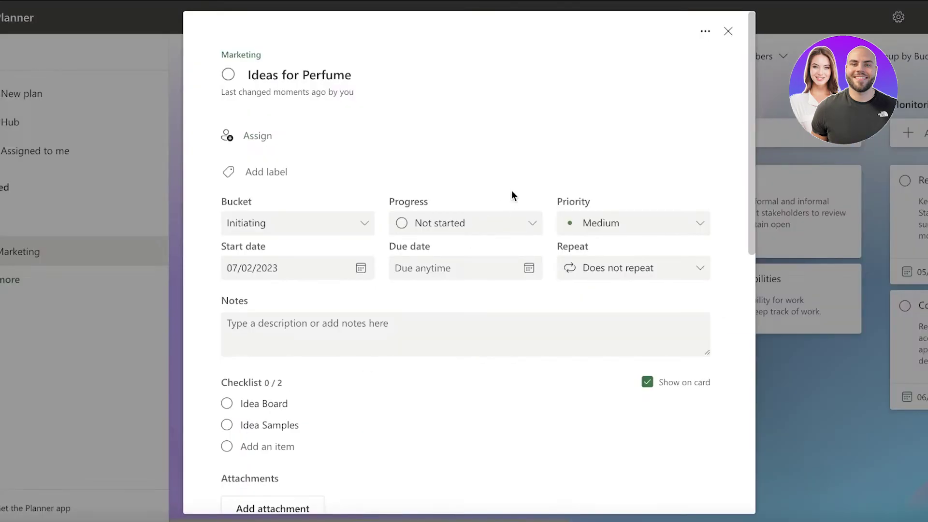
{"action": "left_click", "coordinate": [435, 228]}
{"action": "left_click", "coordinate": [423, 302]}
{"action": "left_click", "coordinate": [779, 128]}
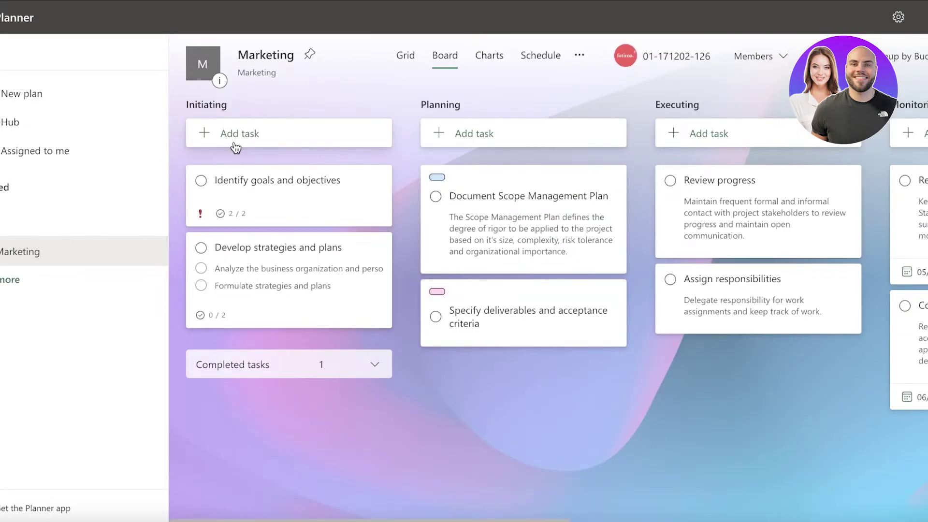
Rename the Initiating bucket as Idea Generation and look through its completed tasks
{"action": "left_click", "coordinate": [216, 105]}
{"action": "key", "text": "ctrl+a"}
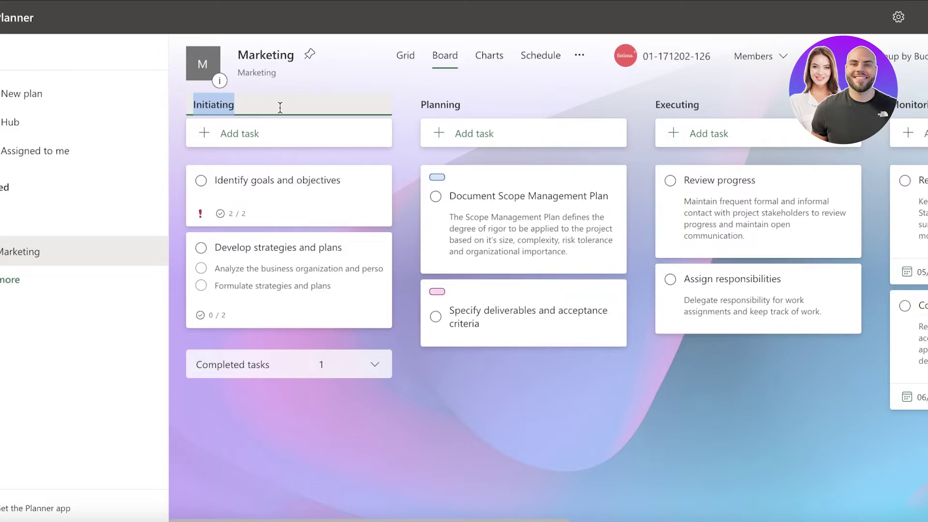
{"action": "type", "text": "Id"}
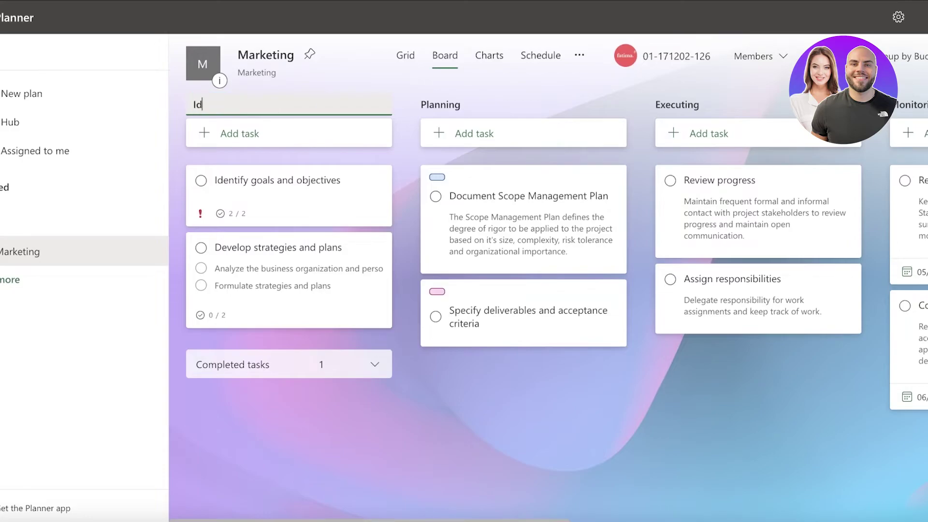
{"action": "type", "text": "ea Generation"}
{"action": "key", "text": "Return"}
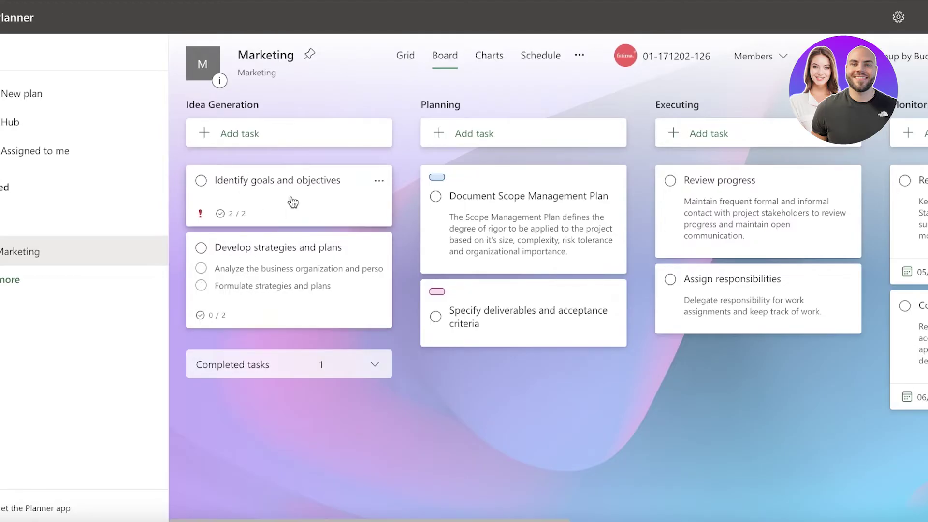
{"action": "left_click", "coordinate": [265, 365]}
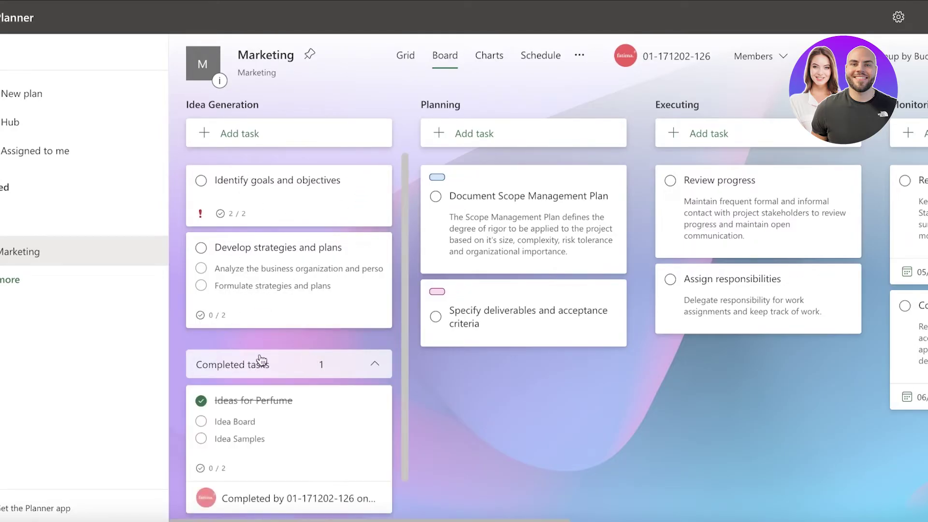
{"action": "left_click", "coordinate": [320, 378]}
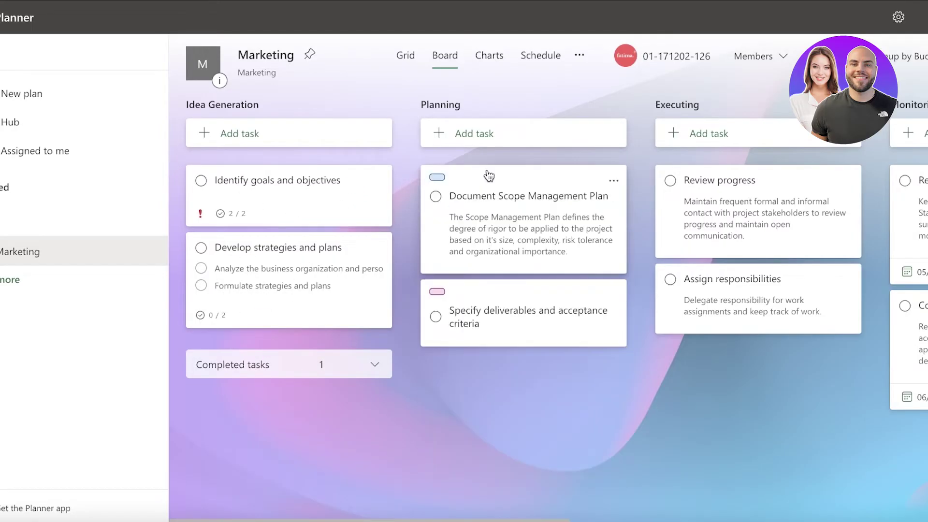
Rename the Planning bucket as Templates & Samples
{"action": "double_click", "coordinate": [460, 102]}
{"action": "type", "text": "Templates & Sample"}
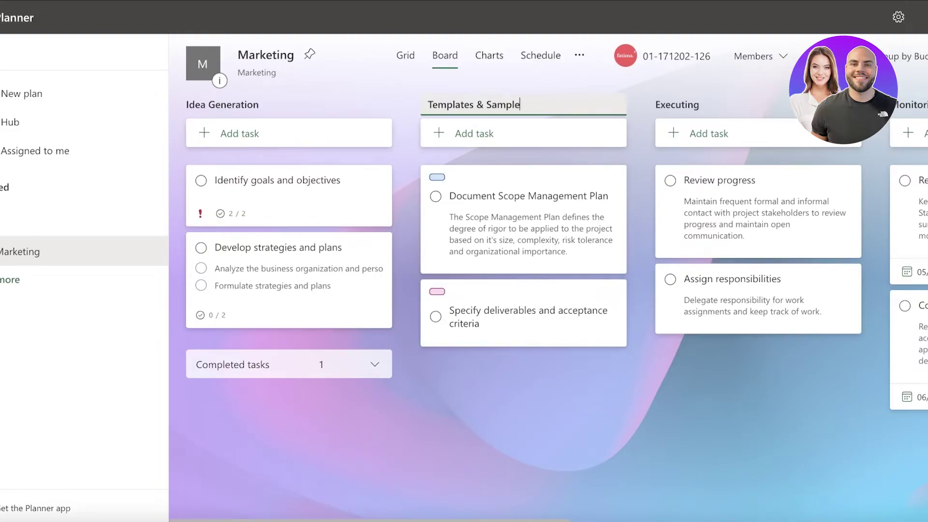
{"action": "key", "text": "Return"}
{"action": "left_click", "coordinate": [535, 110]}
{"action": "type", "text": "s"}
{"action": "key", "text": "Return"}
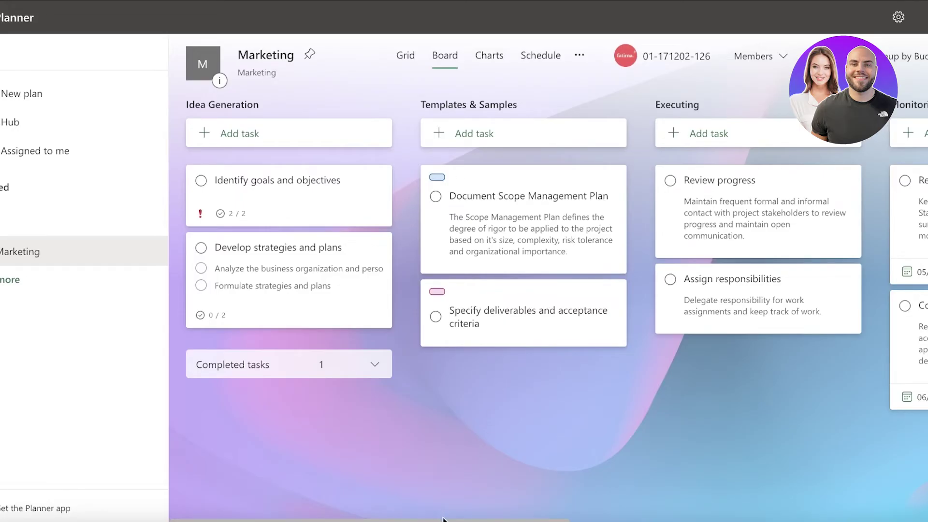
Rename the Executing bucket as Approved Ideas and return to the beginning of the board
{"action": "left_click_drag", "start_coordinate": [442, 520], "coordinate": [570, 498]}
{"action": "left_click", "coordinate": [440, 104]}
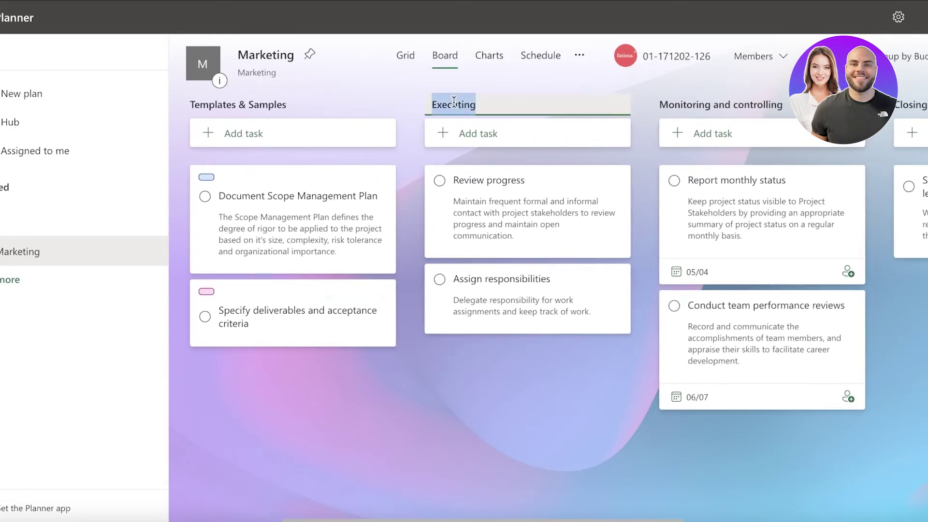
{"action": "type", "text": "Approved Ideas"}
{"action": "key", "text": "Return"}
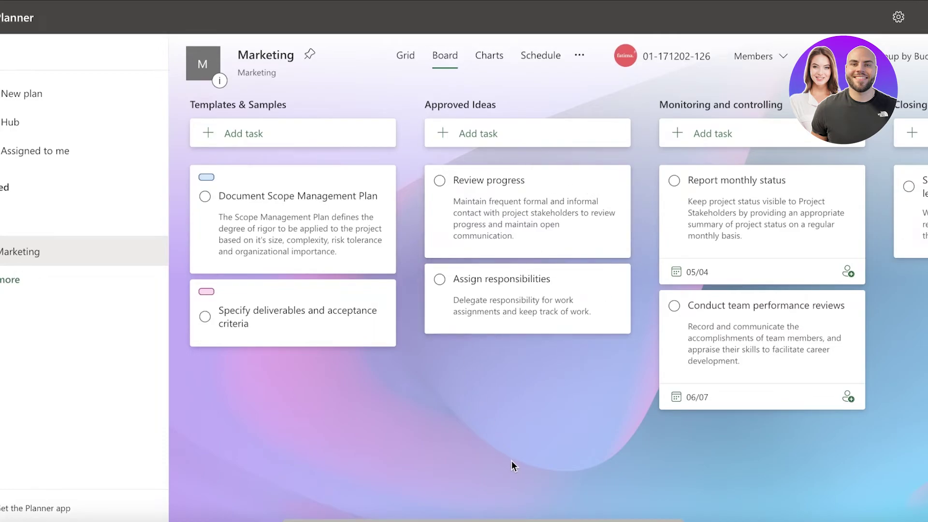
{"action": "left_click_drag", "start_coordinate": [499, 516], "coordinate": [348, 486]}
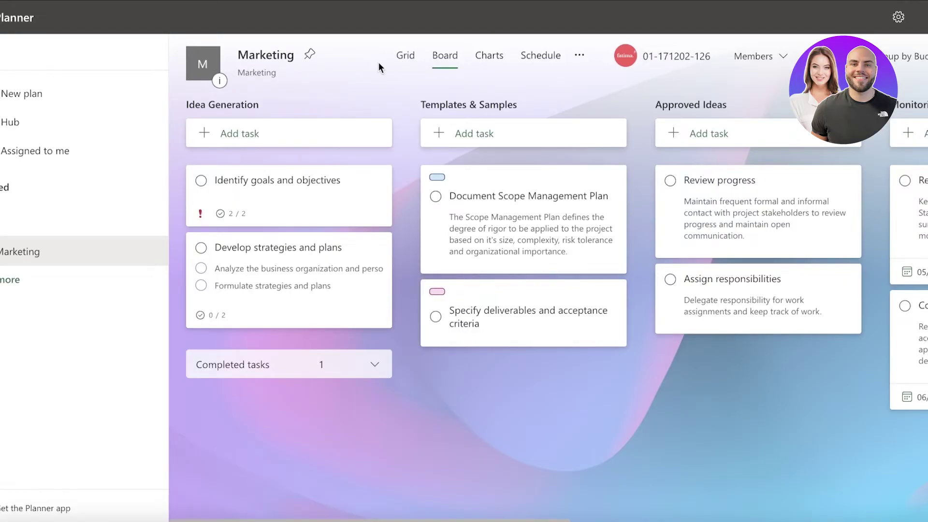
Review the Marketing plan's tasks in the grid view and examine its status, bucket, priority and members charts
{"action": "left_click", "coordinate": [406, 56]}
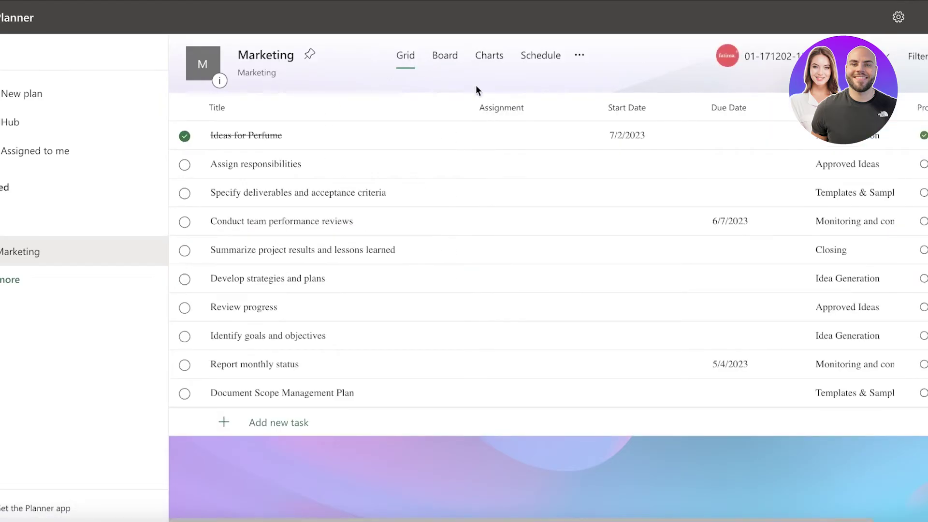
{"action": "left_click", "coordinate": [477, 58]}
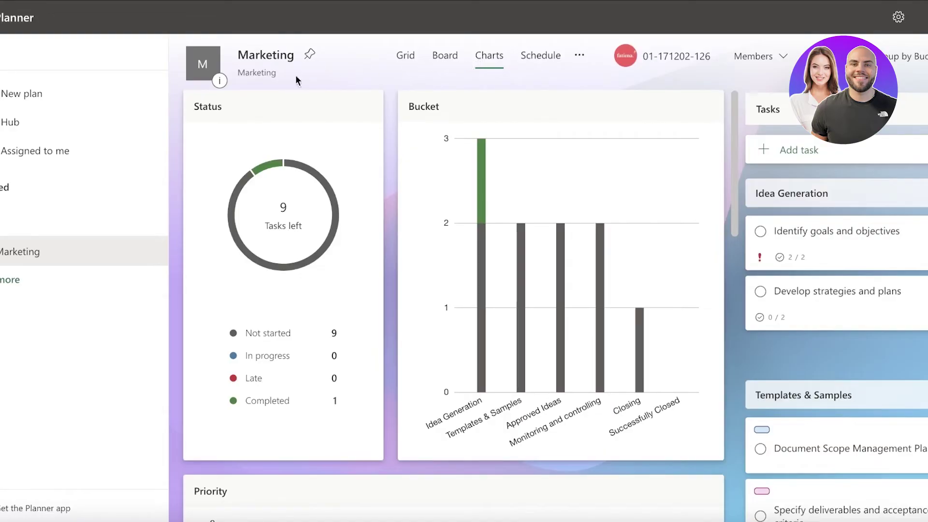
{"action": "mouse_move", "coordinate": [283, 167]}
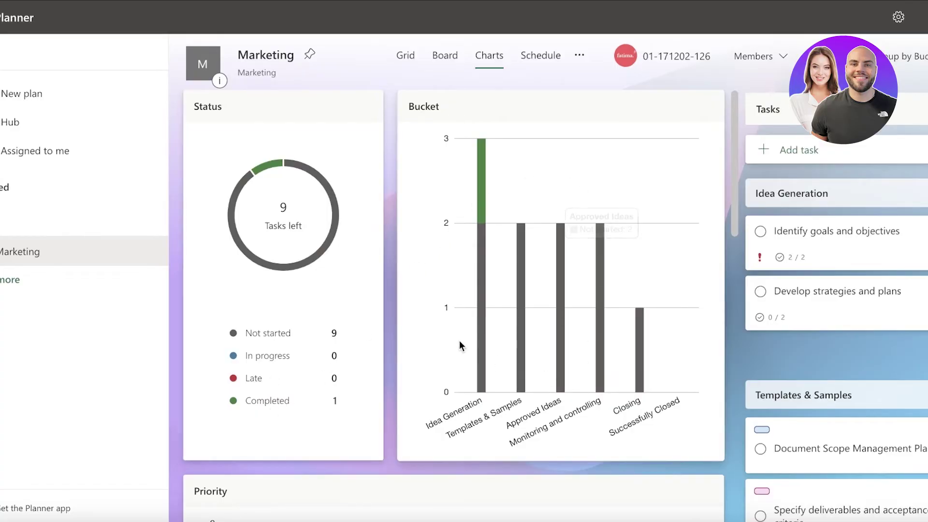
{"action": "mouse_move", "coordinate": [561, 321]}
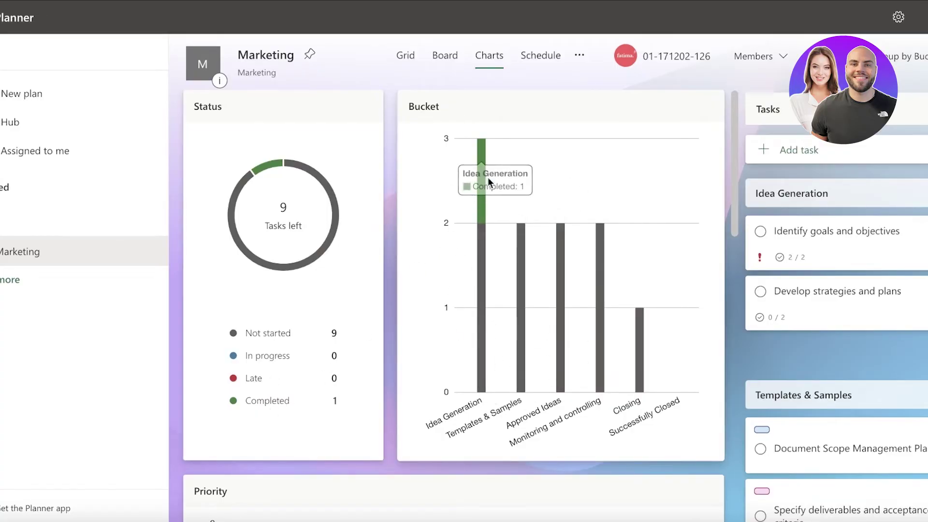
{"action": "scroll", "coordinate": [656, 300], "scroll_direction": "down", "scroll_amount": 12}
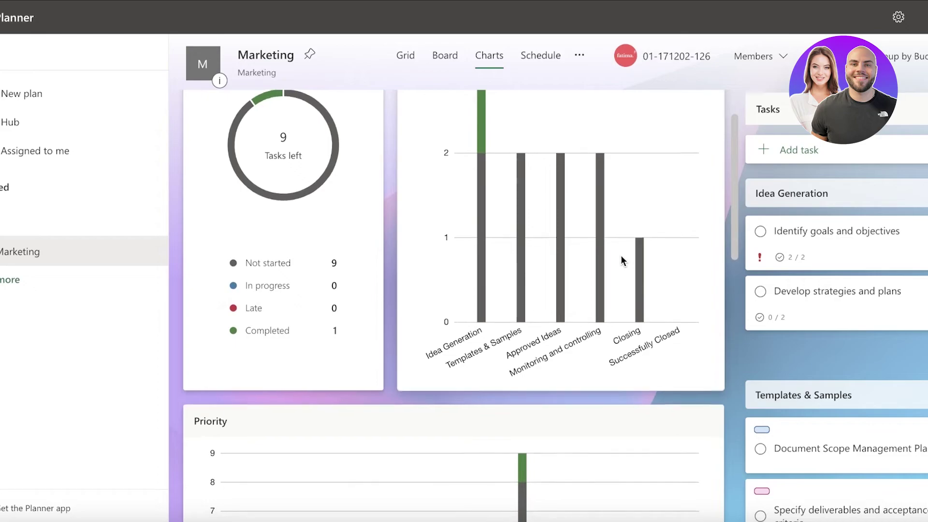
{"action": "scroll", "coordinate": [329, 256], "scroll_direction": "down", "scroll_amount": 4}
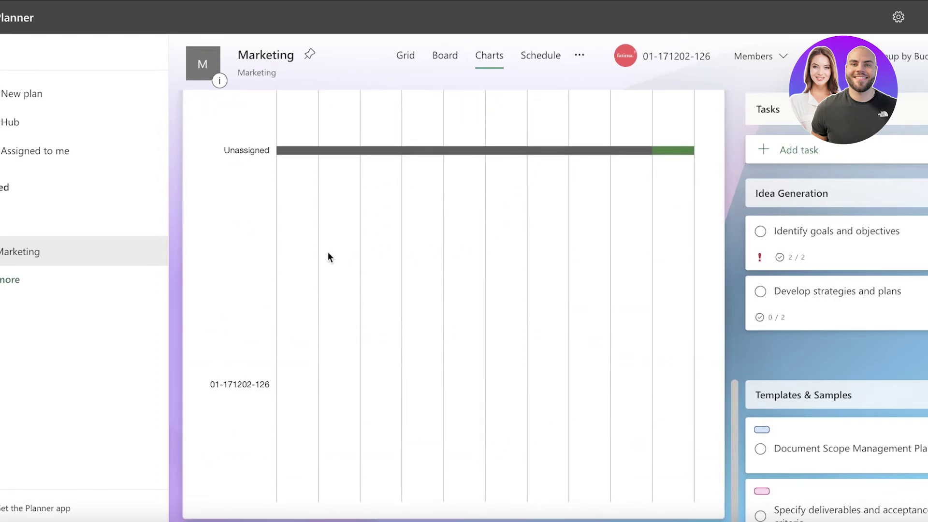
{"action": "scroll", "coordinate": [457, 222], "scroll_direction": "up", "scroll_amount": 3}
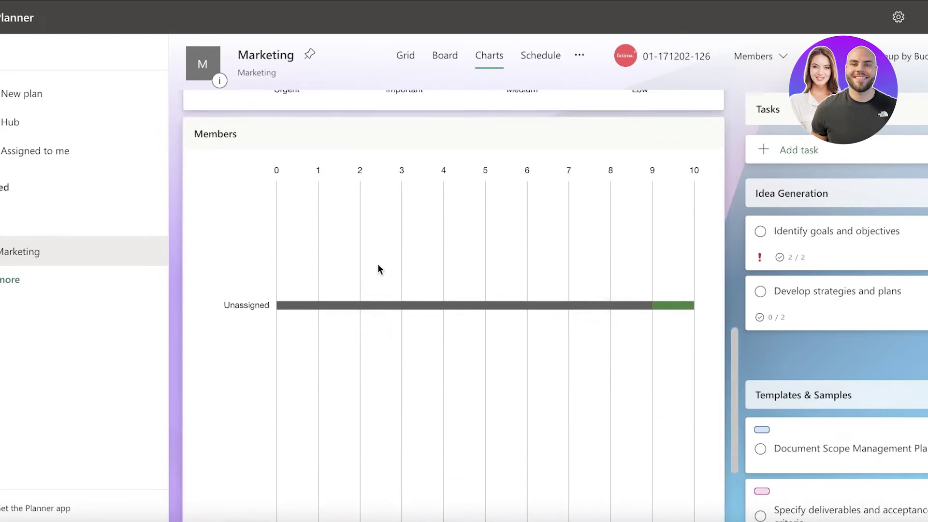
{"action": "scroll", "coordinate": [311, 338], "scroll_direction": "down", "scroll_amount": 3}
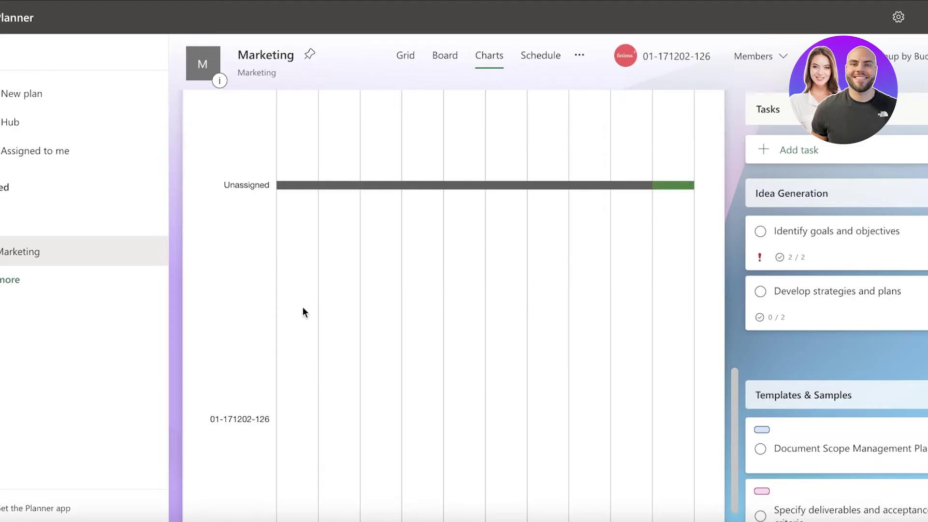
View the Marketing plan's monthly schedule and look over the additional plan options
{"action": "left_click", "coordinate": [542, 57]}
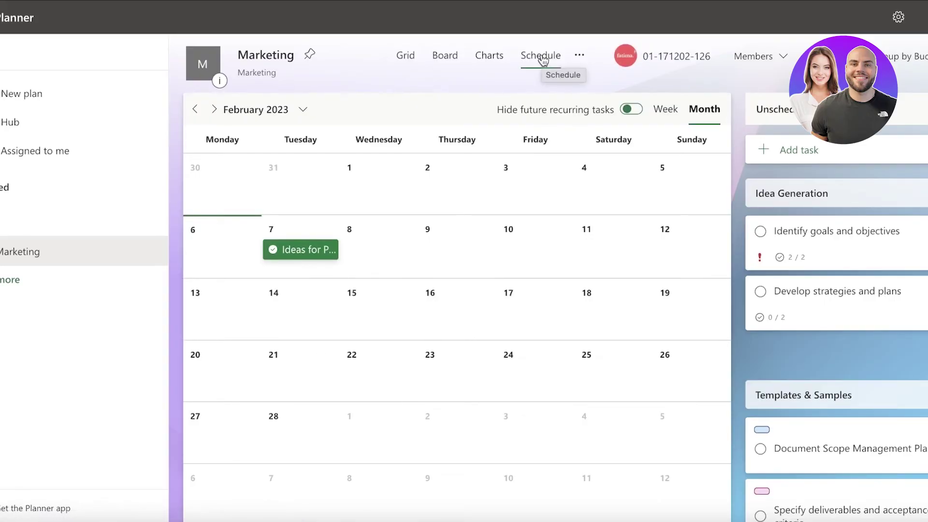
{"action": "left_click", "coordinate": [578, 58]}
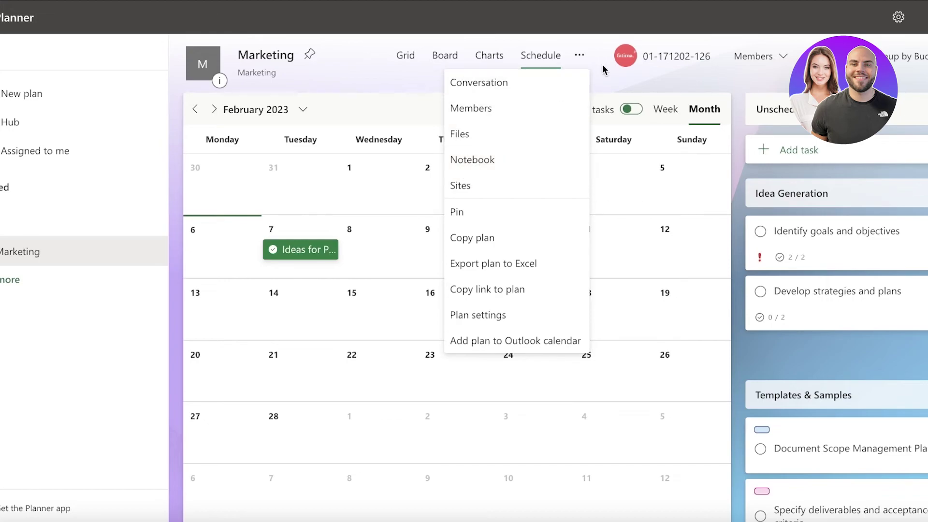
{"action": "left_click", "coordinate": [577, 60]}
{"action": "left_click", "coordinate": [579, 57]}
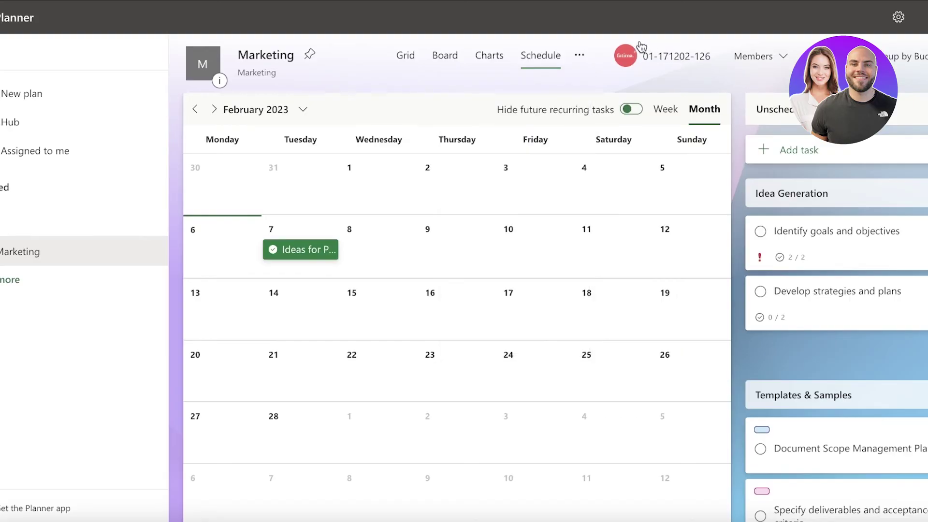
View the signed-in account's details and close them again
{"action": "left_click", "coordinate": [757, 56]}
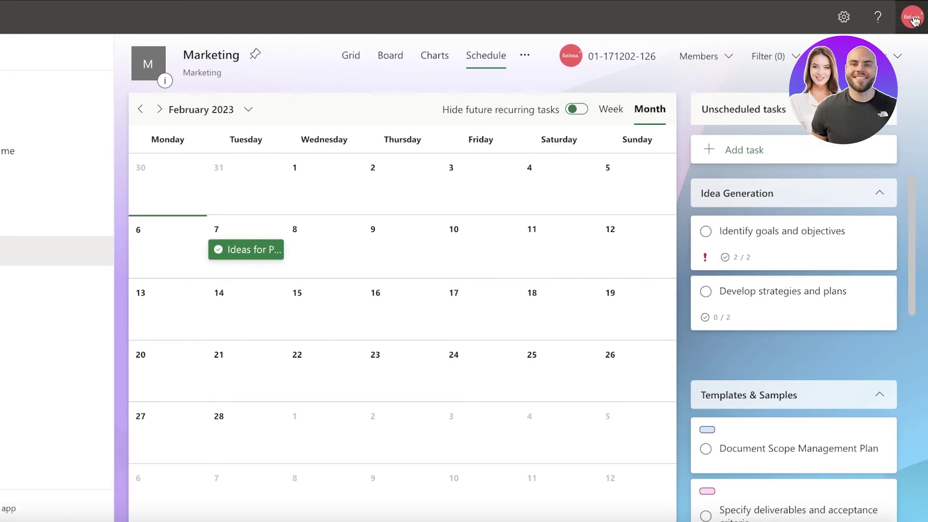
{"action": "left_click", "coordinate": [913, 19]}
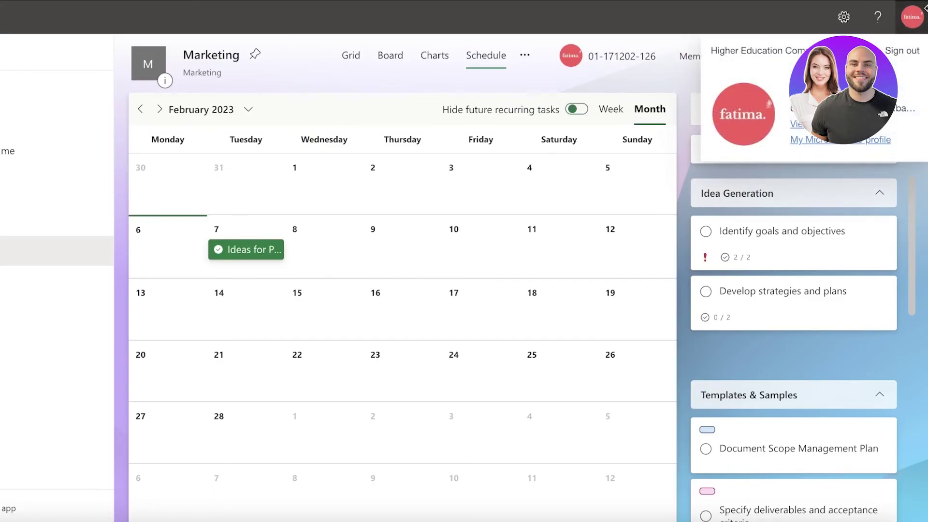
{"action": "left_click", "coordinate": [914, 19]}
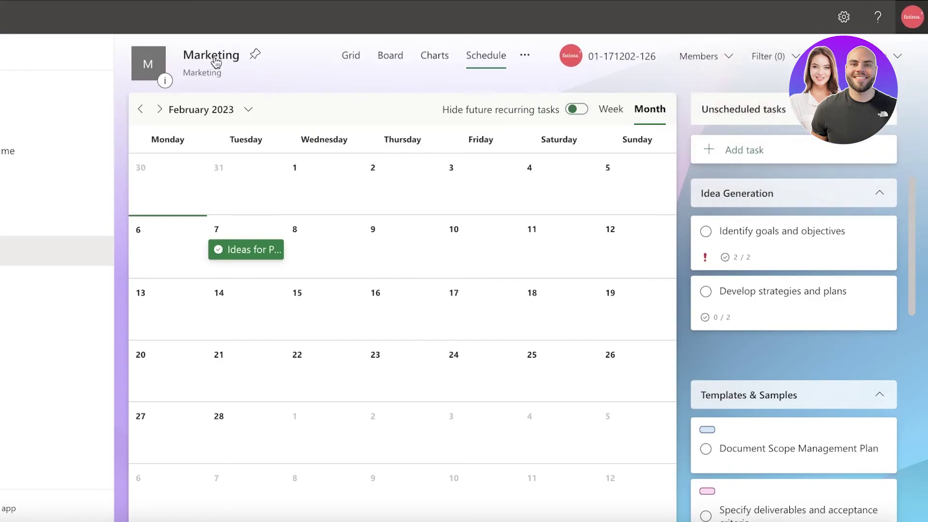
Review the Marketing plan's notification settings, and after trying several suggested backgrounds apply the light turquoise sparkling one
{"action": "left_click", "coordinate": [192, 59]}
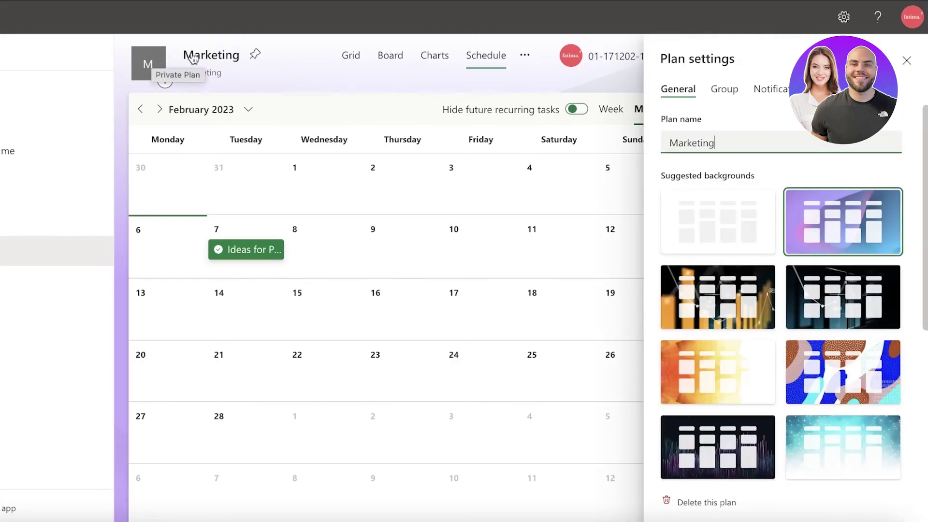
{"action": "left_click", "coordinate": [769, 96]}
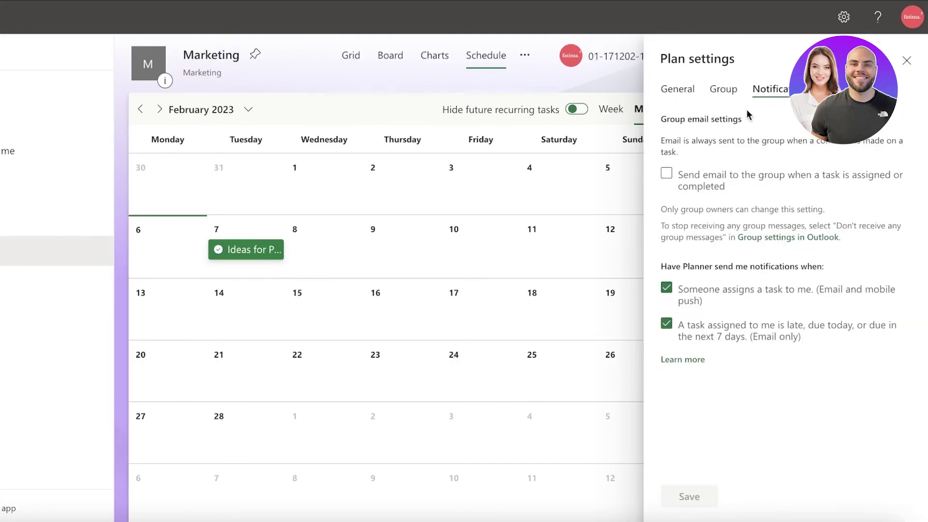
{"action": "left_click", "coordinate": [672, 92]}
{"action": "scroll", "coordinate": [719, 281], "scroll_direction": "down", "scroll_amount": 1}
{"action": "left_click", "coordinate": [719, 281]}
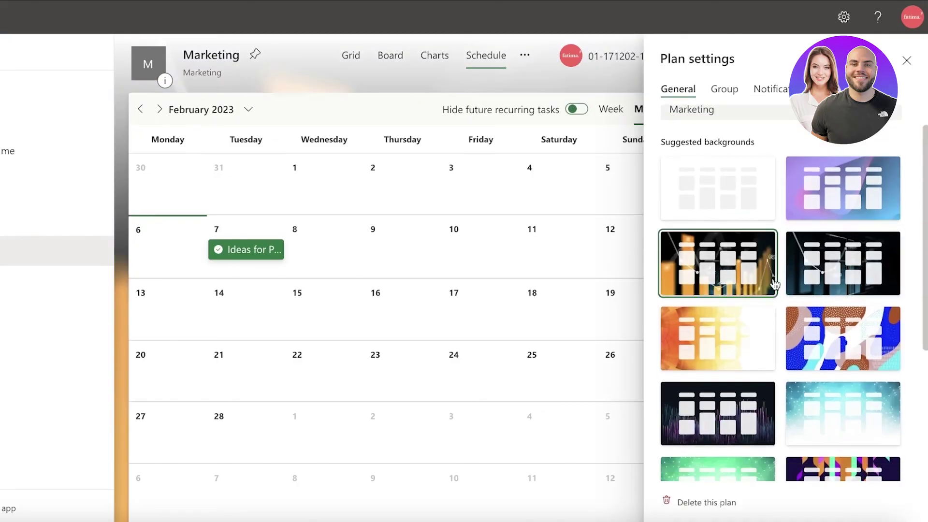
{"action": "left_click", "coordinate": [711, 213]}
{"action": "scroll", "coordinate": [754, 264], "scroll_direction": "down", "scroll_amount": 5}
{"action": "left_click", "coordinate": [753, 265]}
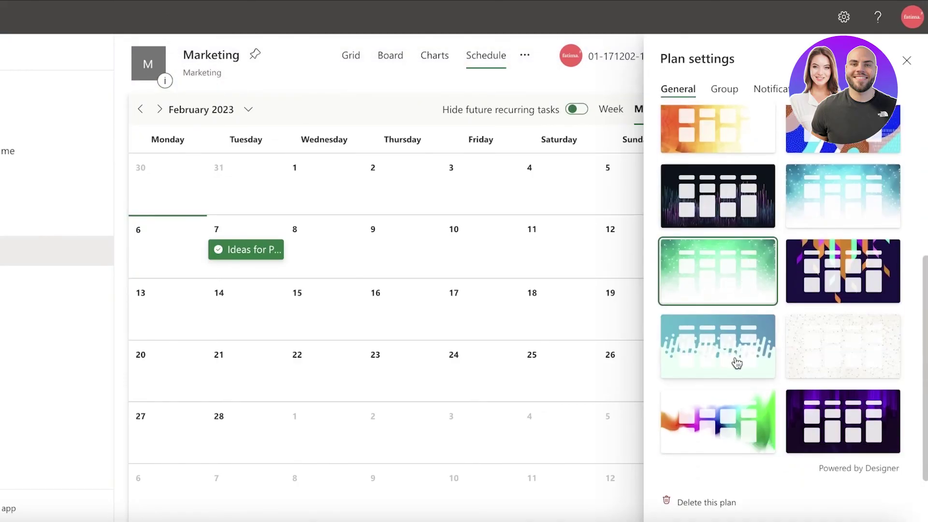
{"action": "left_click", "coordinate": [718, 421]}
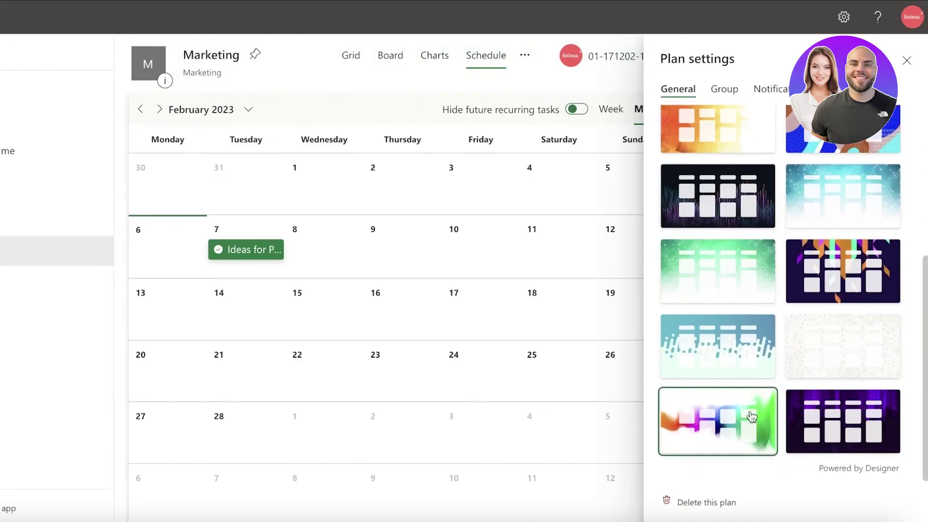
{"action": "left_click", "coordinate": [846, 225]}
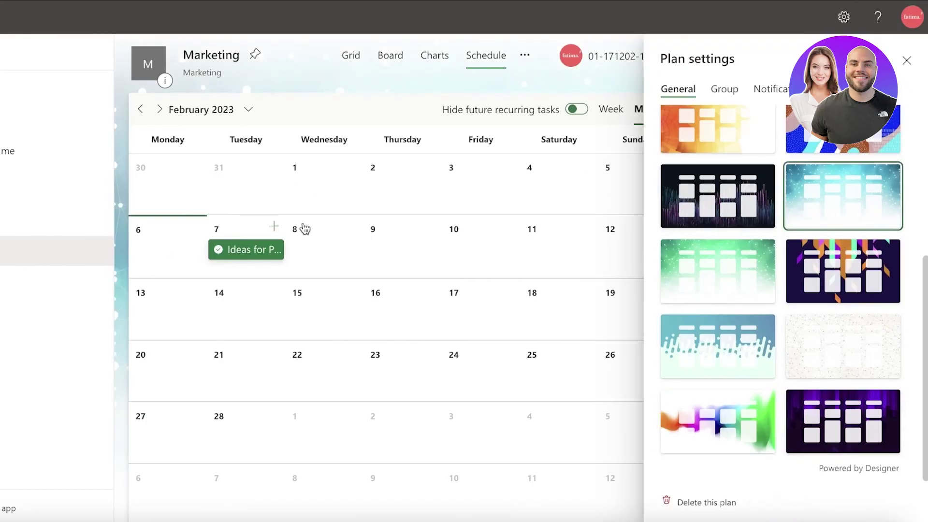
{"action": "left_click", "coordinate": [907, 61]}
Start creating a new plan
{"action": "left_click", "coordinate": [34, 224]}
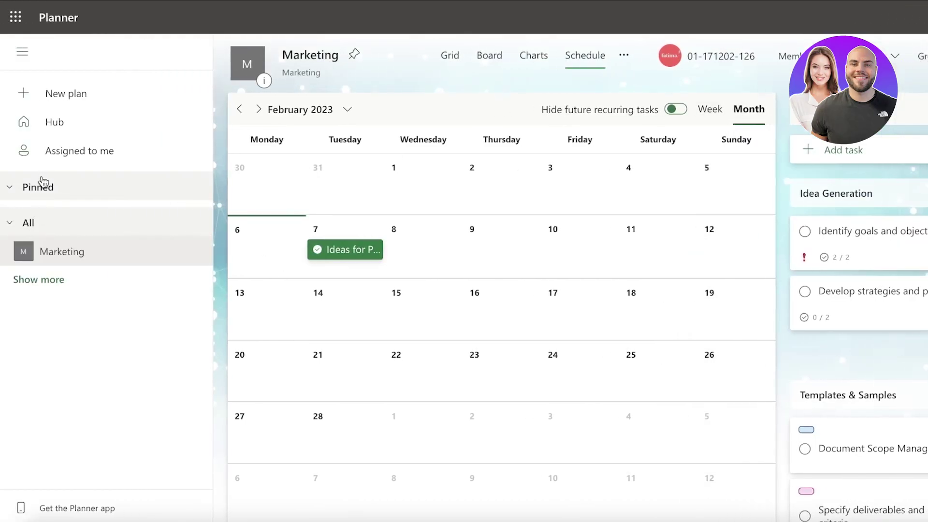
{"action": "left_click", "coordinate": [71, 95]}
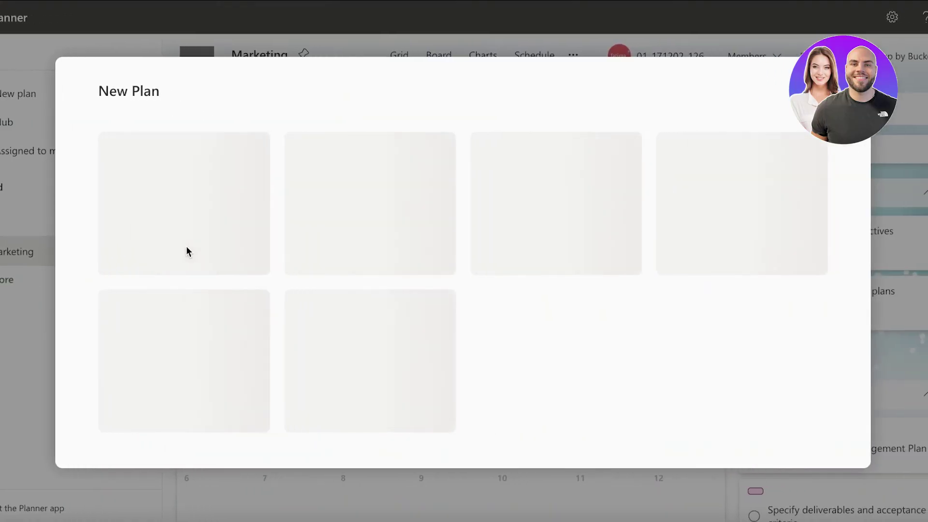